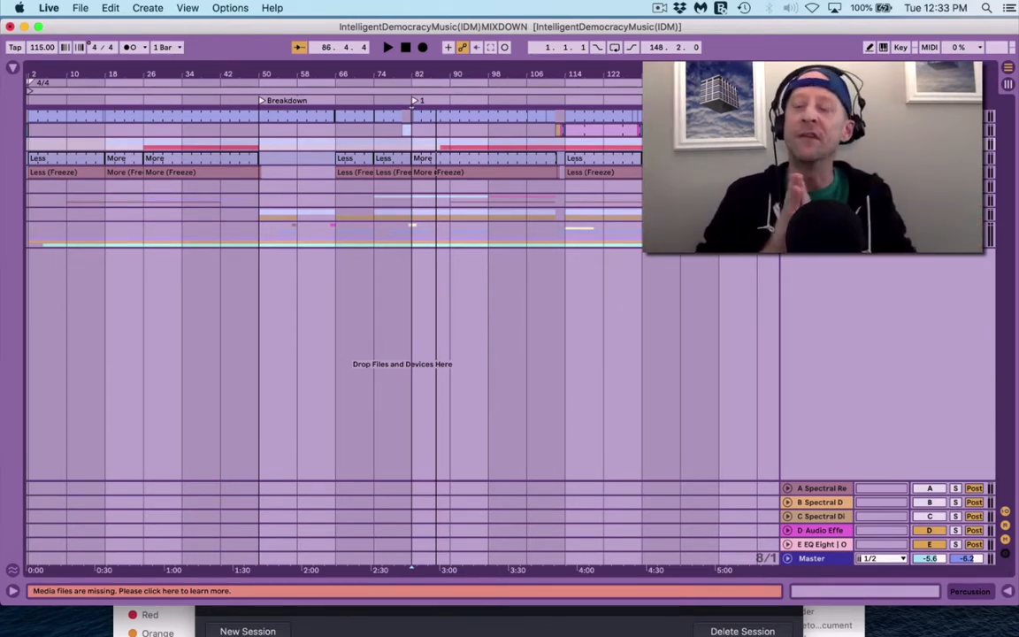
pyautogui.press('Tab')
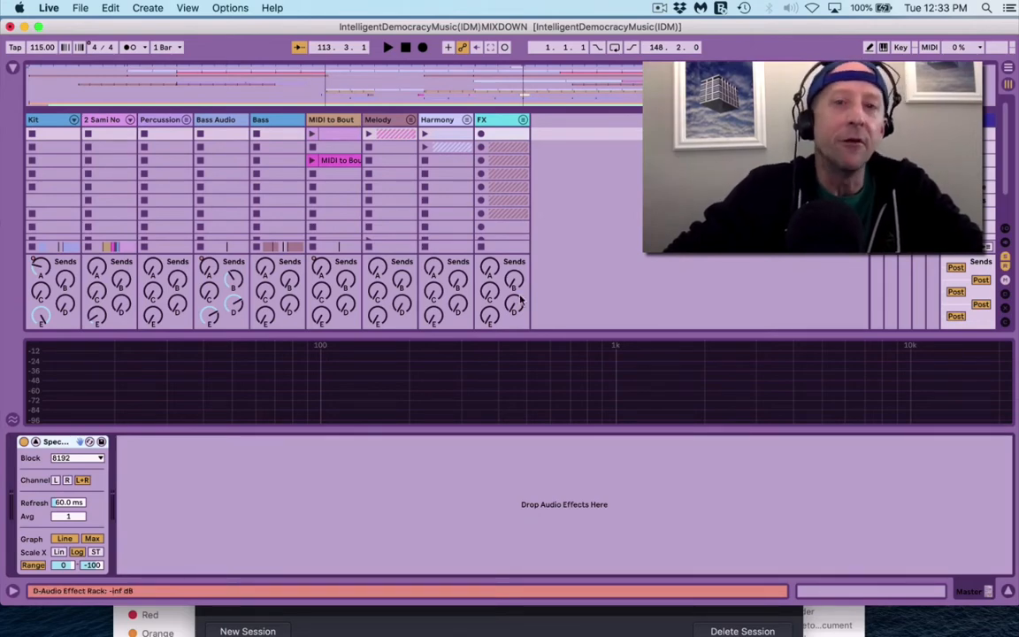
pyautogui.press('space')
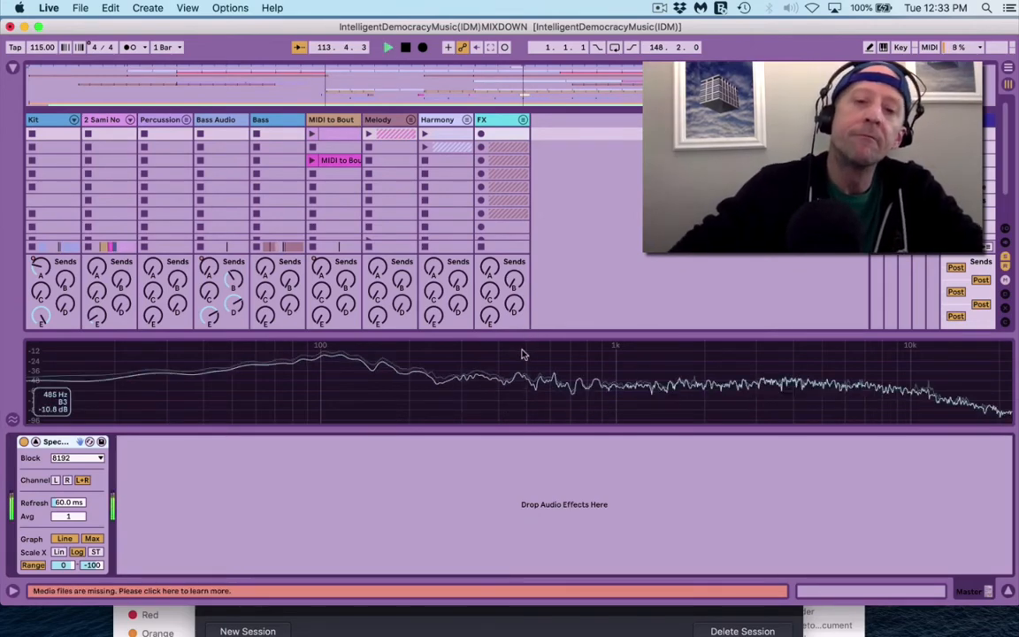
pyautogui.moveTo(485, 335); pyautogui.dragTo(485, 423)
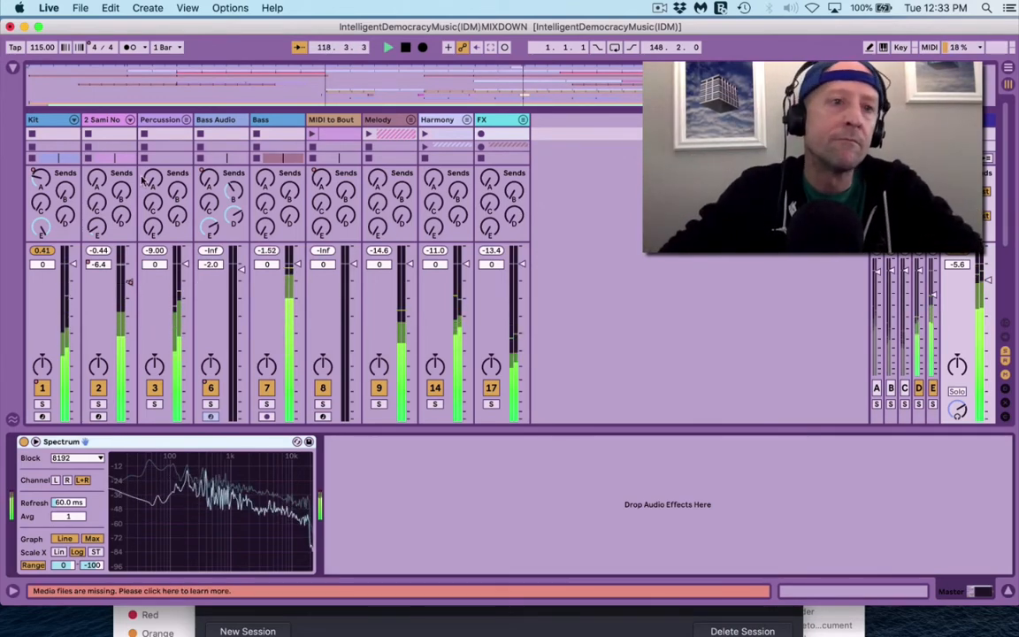
pyautogui.click(42, 403)
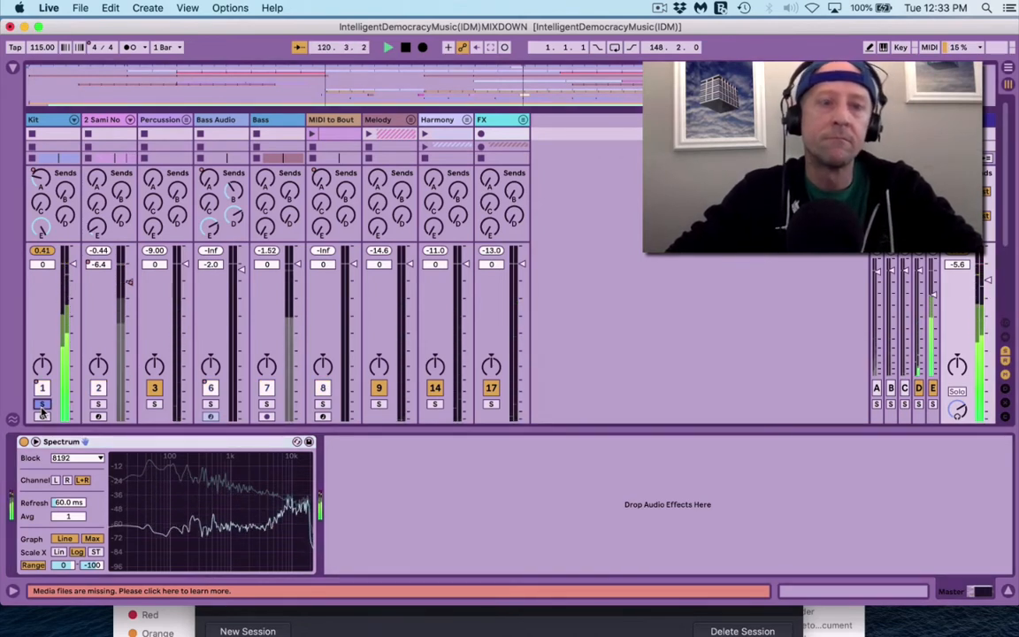
pyautogui.click(98, 404)
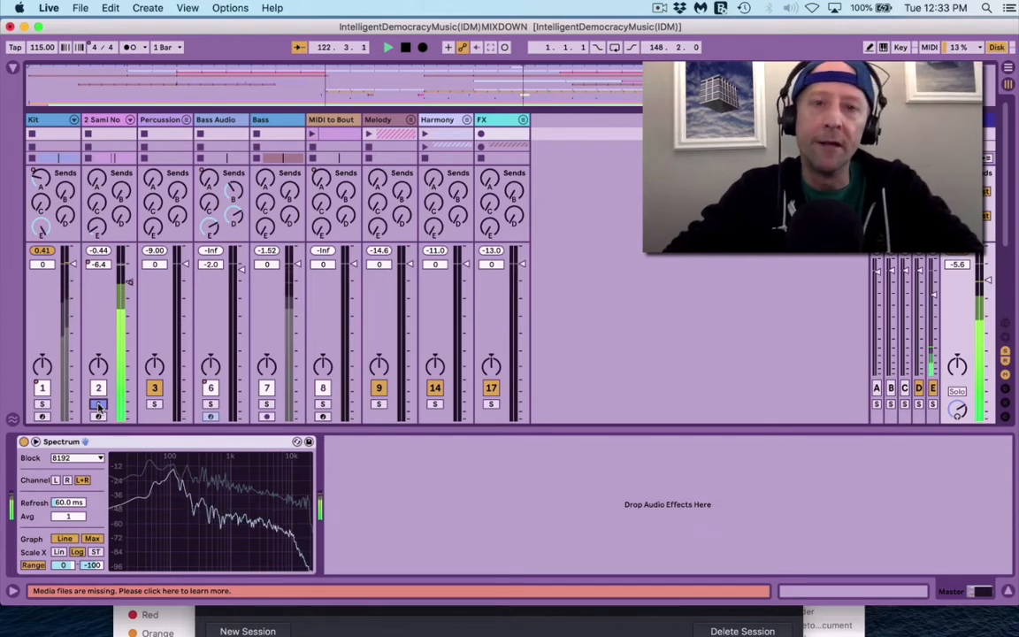
pyautogui.press('Tab')
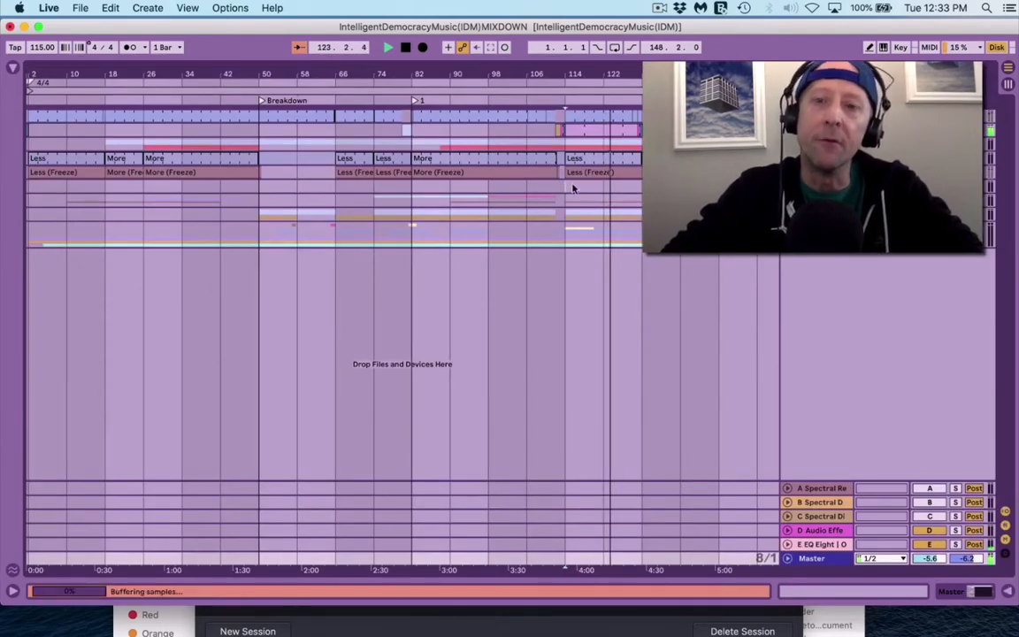
# Step: Loop bars 114 to 130 of the arrangement
pyautogui.moveTo(573, 187); pyautogui.dragTo(637, 186)
pyautogui.press('super+l')
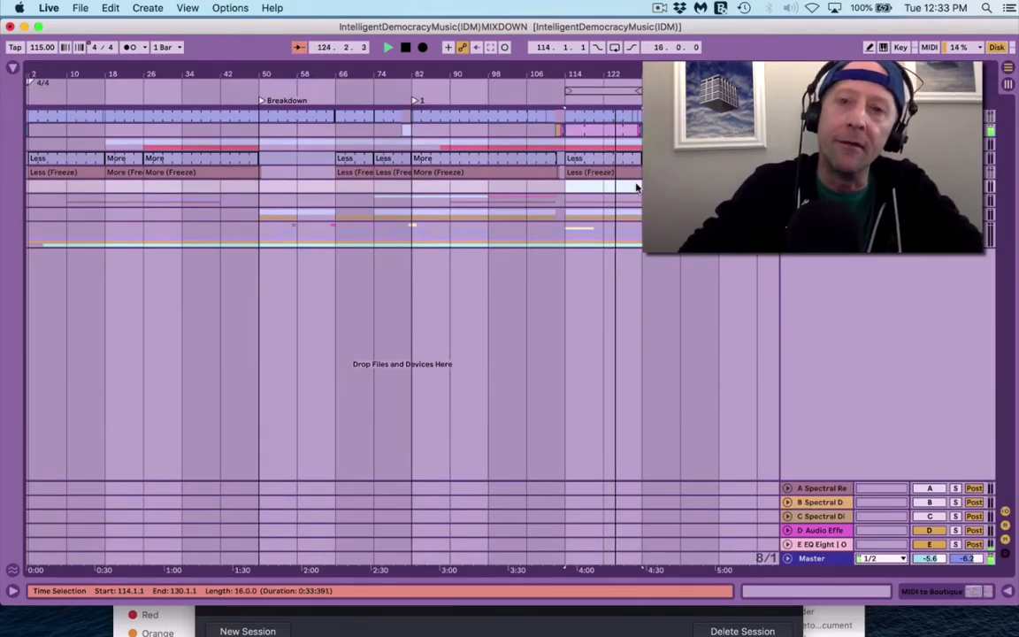
pyautogui.press('Tab')
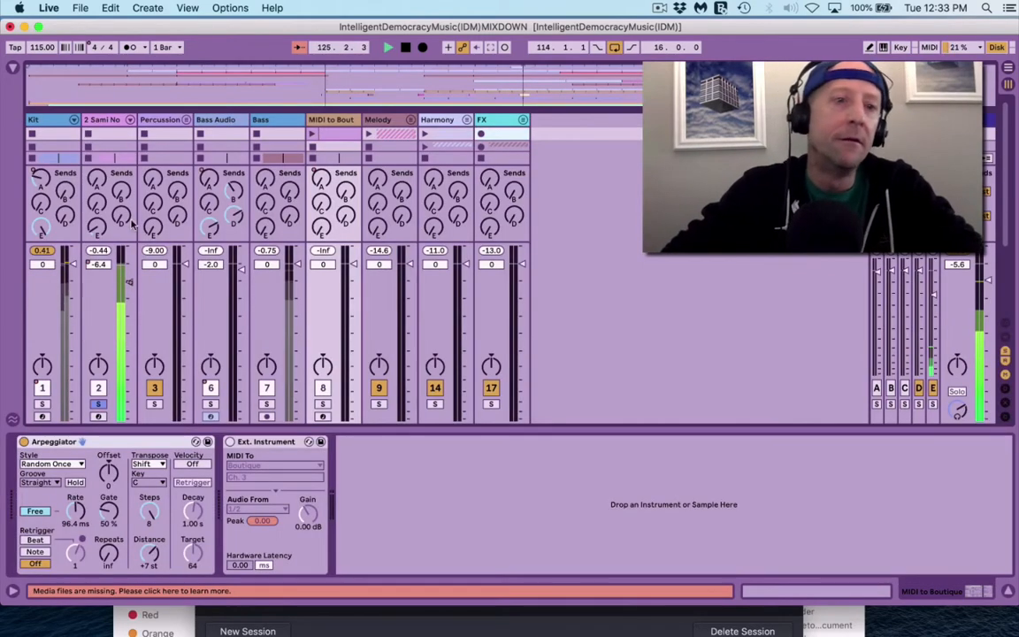
# Step: Load EQ Eight onto the 2 Sami Nochs drum track, its band 1 cutting below 31.7 Hz
pyautogui.click(107, 139)
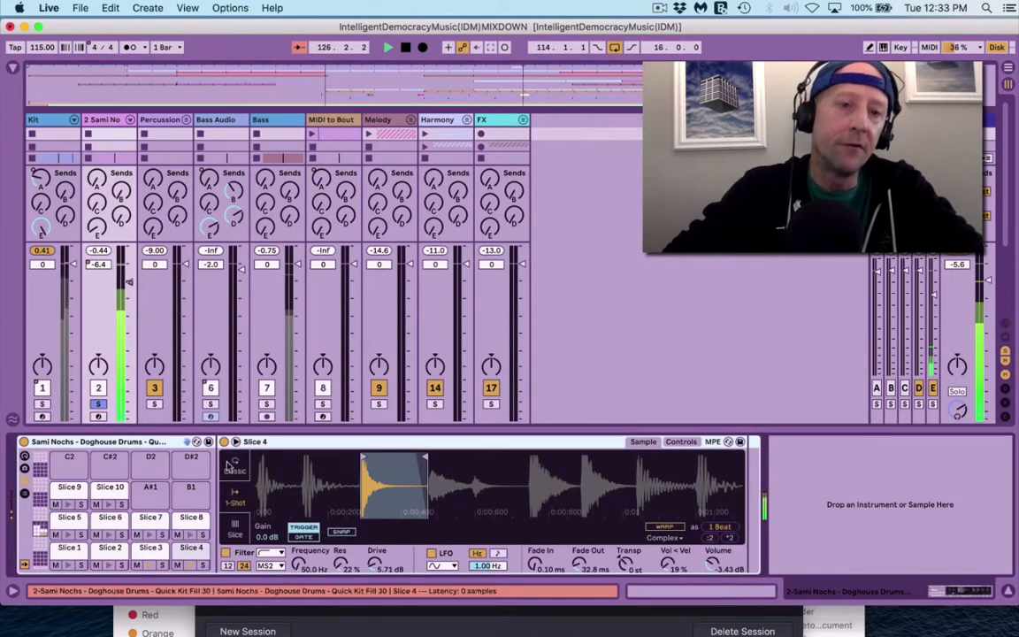
pyautogui.scroll(4, 199, 520)
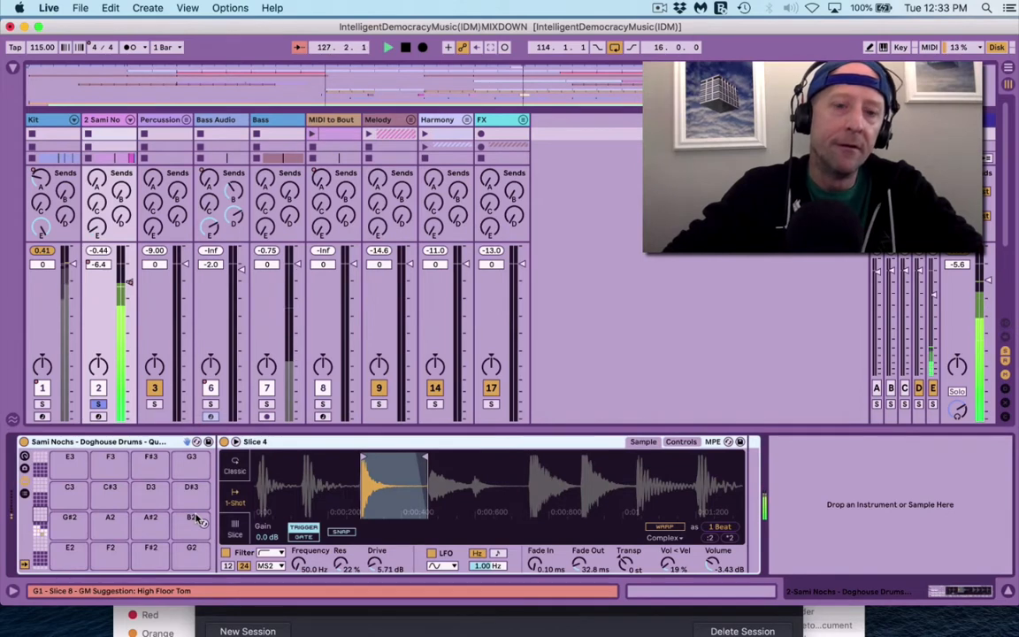
pyautogui.press('super+f')
pyautogui.write('eq')
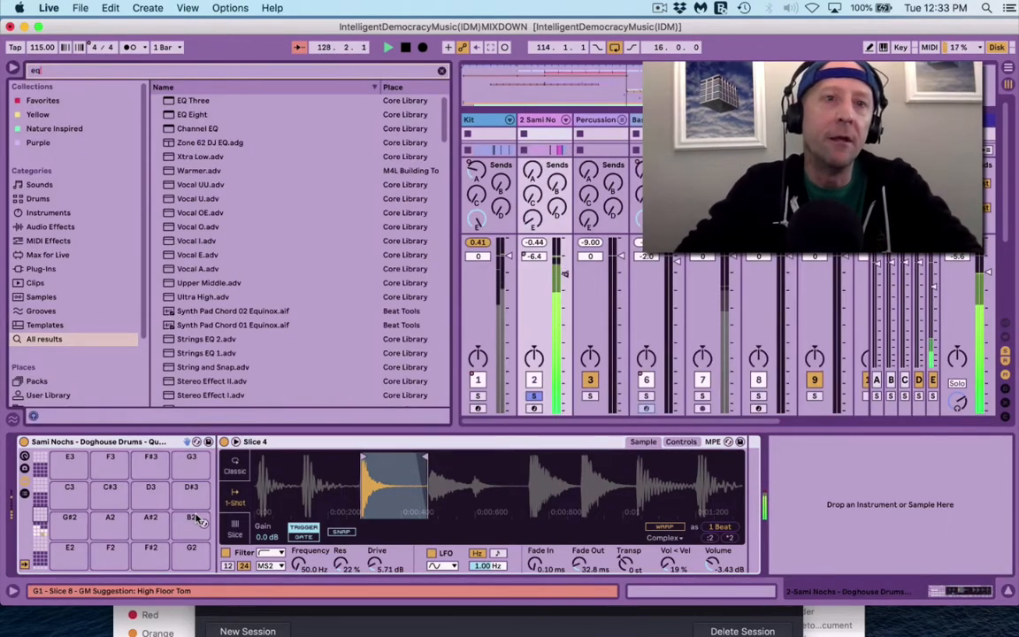
pyautogui.press('Down')
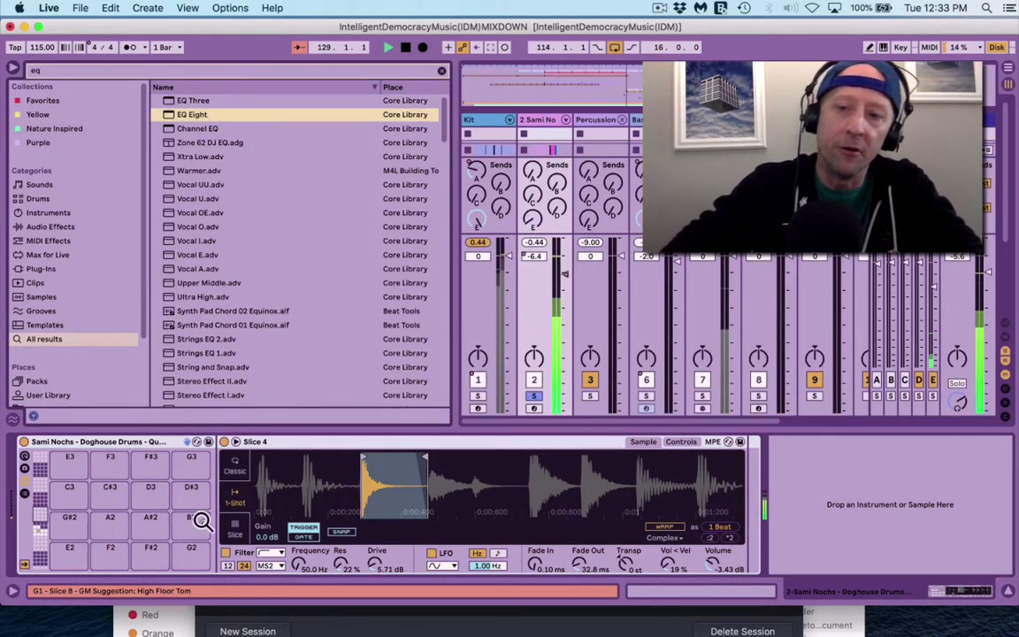
pyautogui.press('Return')
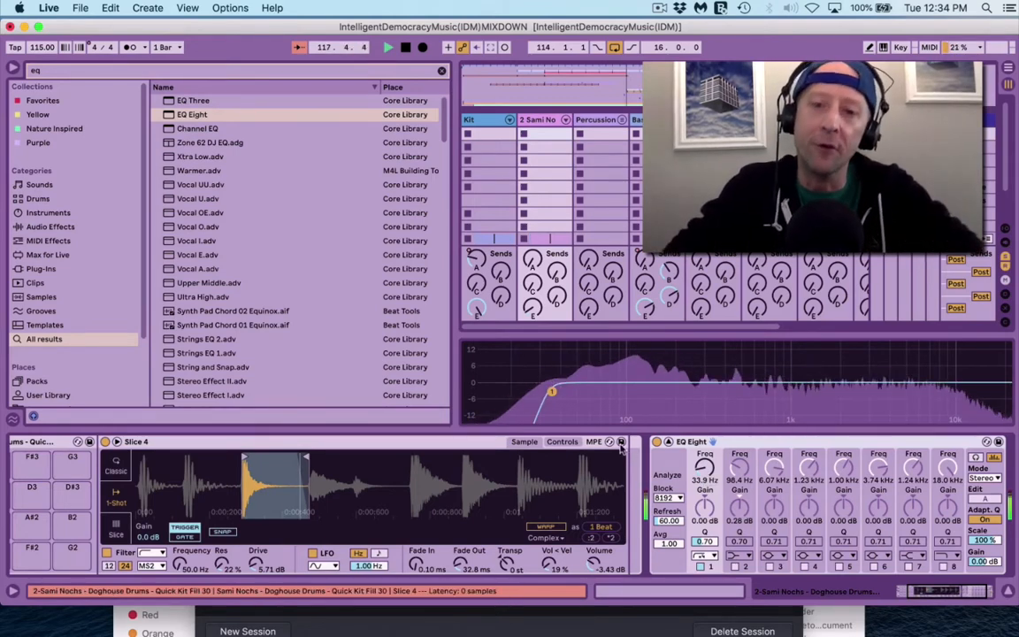
pyautogui.moveTo(561, 402)
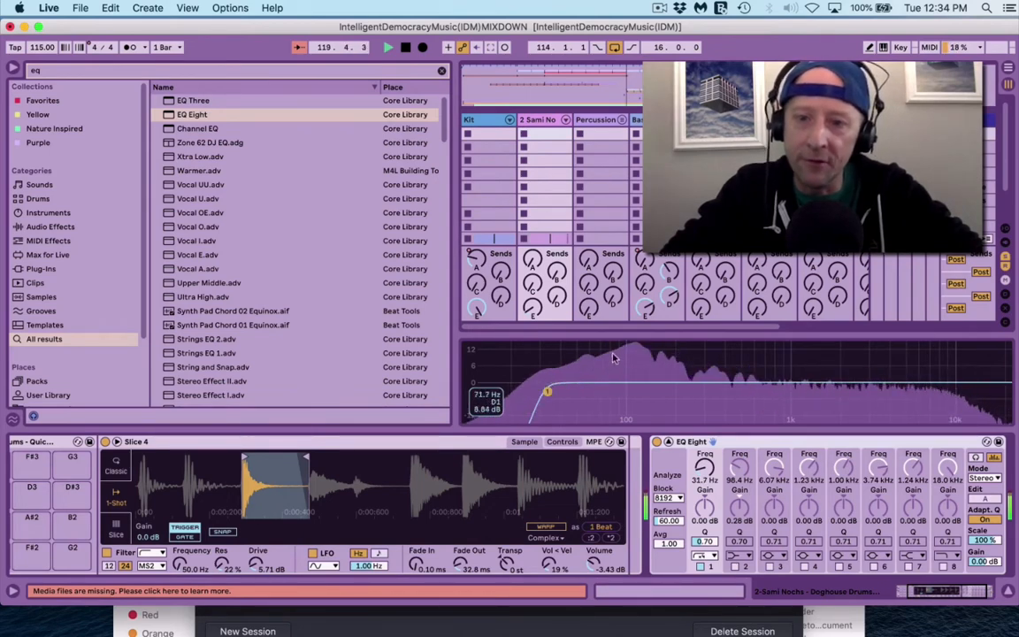
pyautogui.press('super+alt+b')
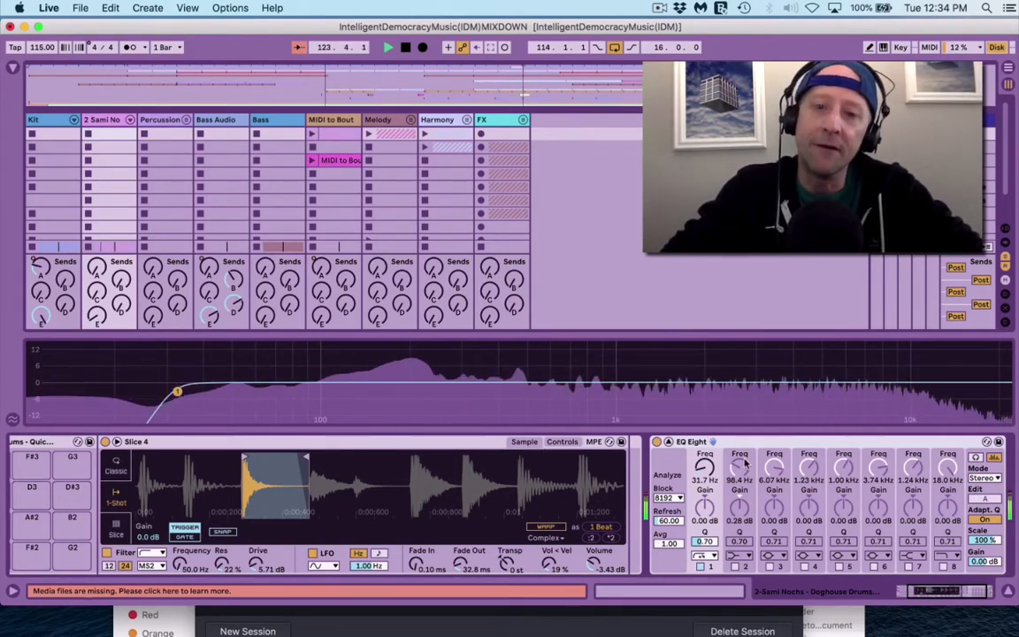
# Step: Enable EQ Eight band 3 on the drums, sweep a boost, and leave it near 10.2 kHz, almost flat
pyautogui.click(770, 566)
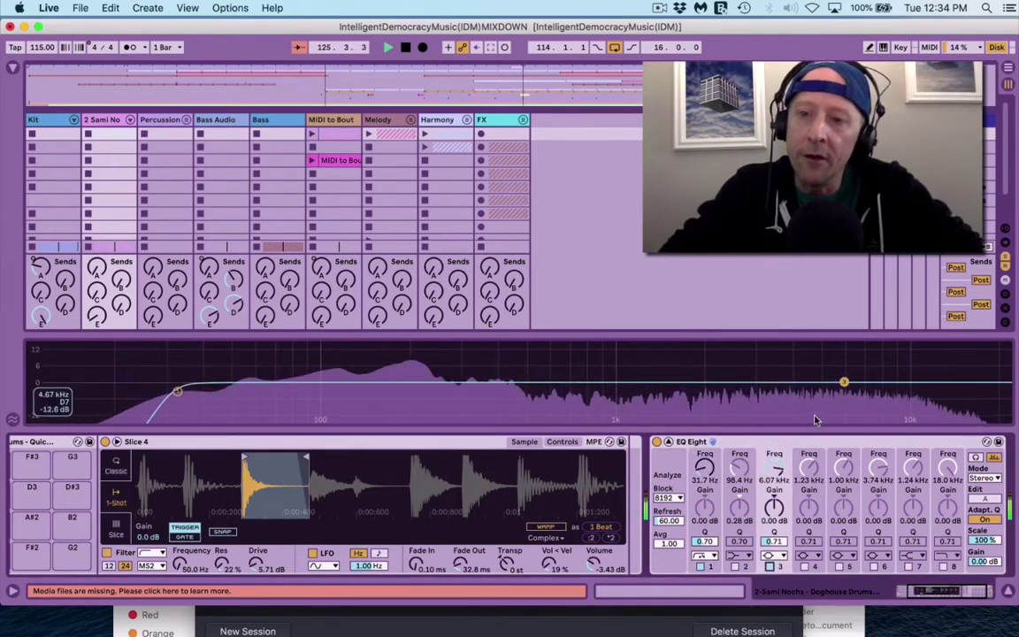
pyautogui.moveTo(842, 385); pyautogui.dragTo(911, 384)
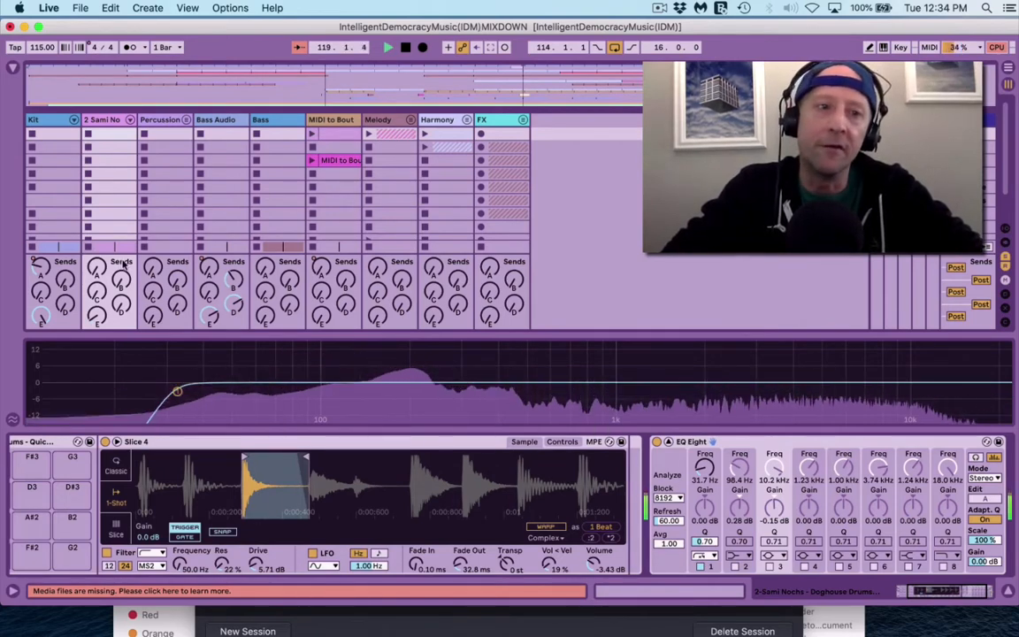
pyautogui.press('super+alt+l')
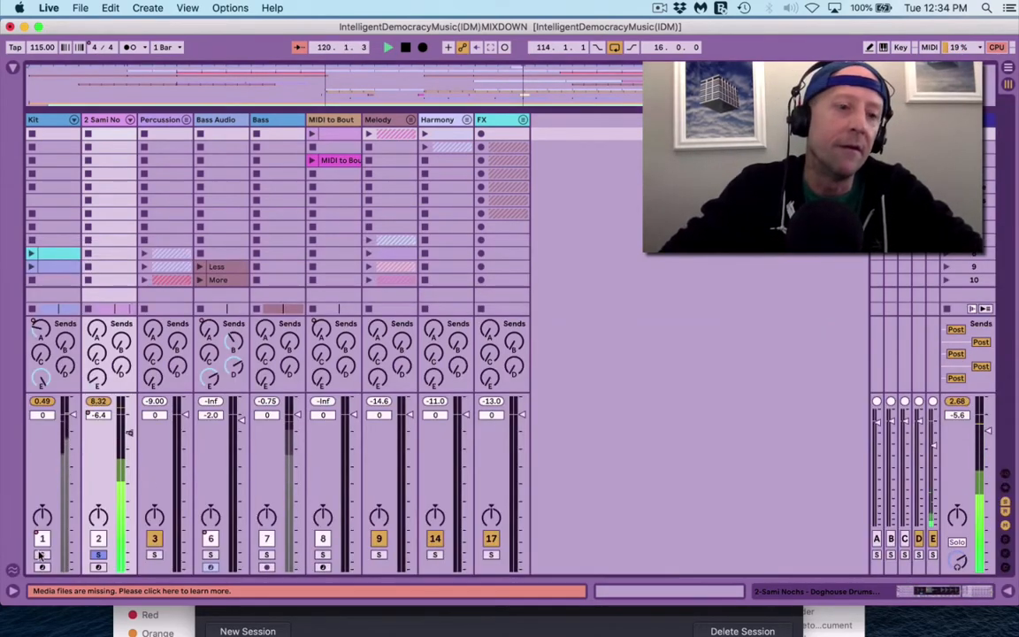
# Step: Solo the Kit group and load EQ Eight on it with a 31.7 Hz low cut
pyautogui.click(41, 555)
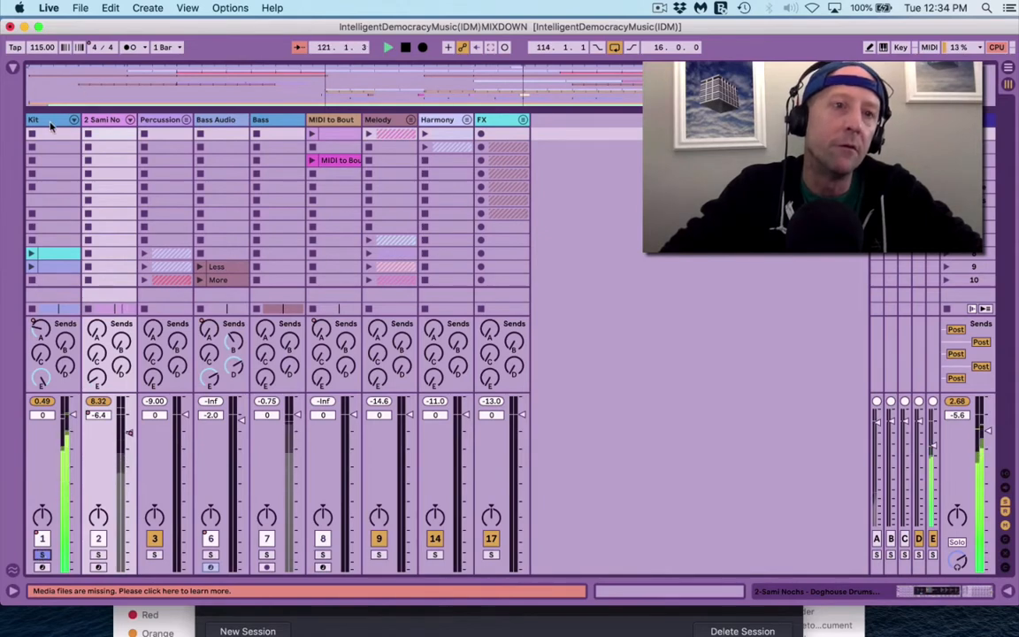
pyautogui.doubleClick(51, 123)
pyautogui.hscroll(5, 480, 498)
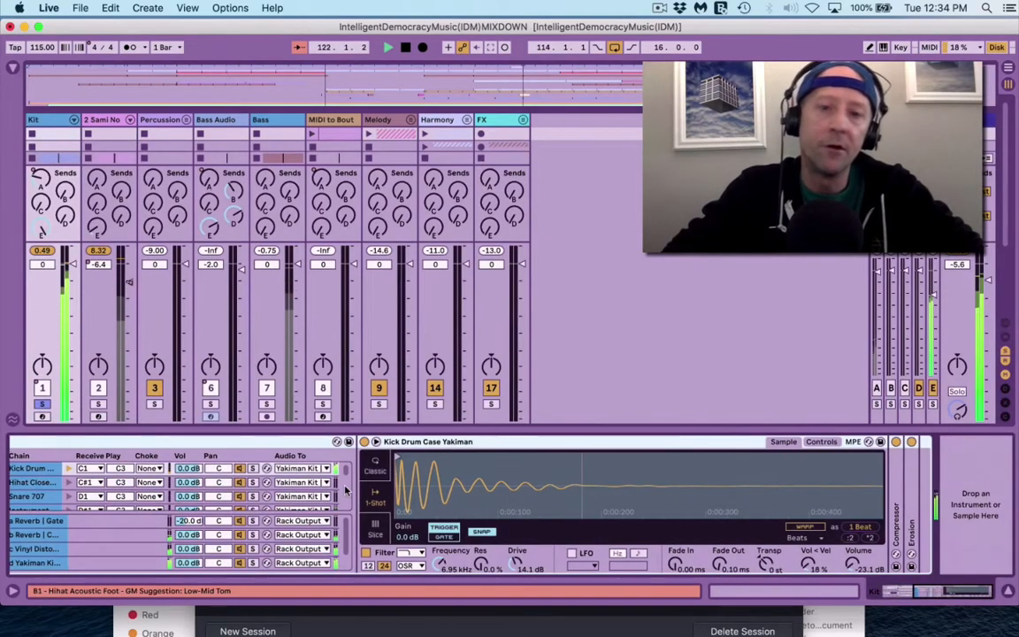
pyautogui.press('super+alt+b')
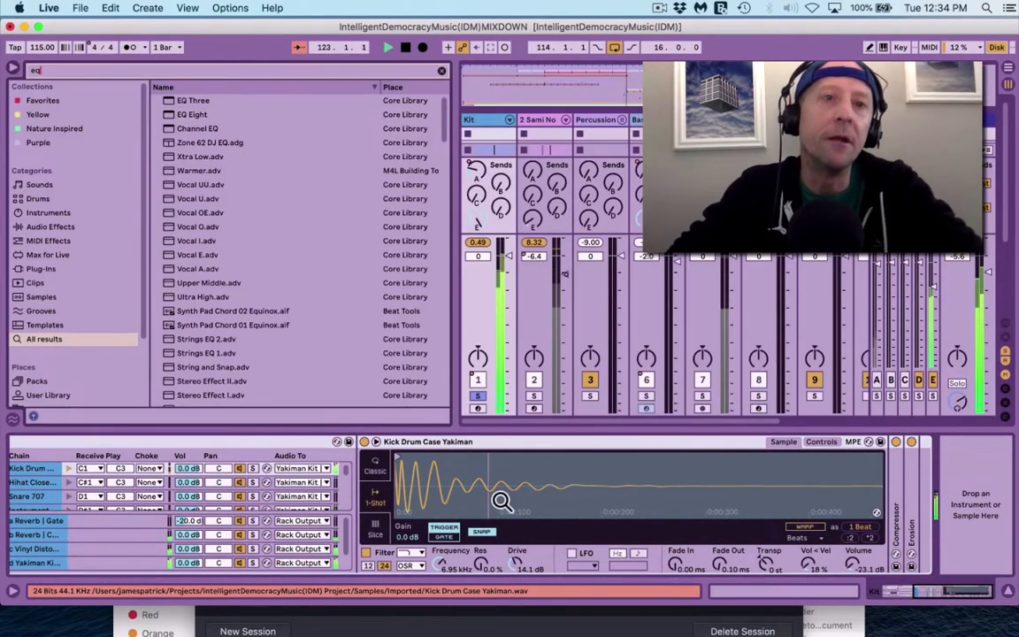
pyautogui.press('Return')
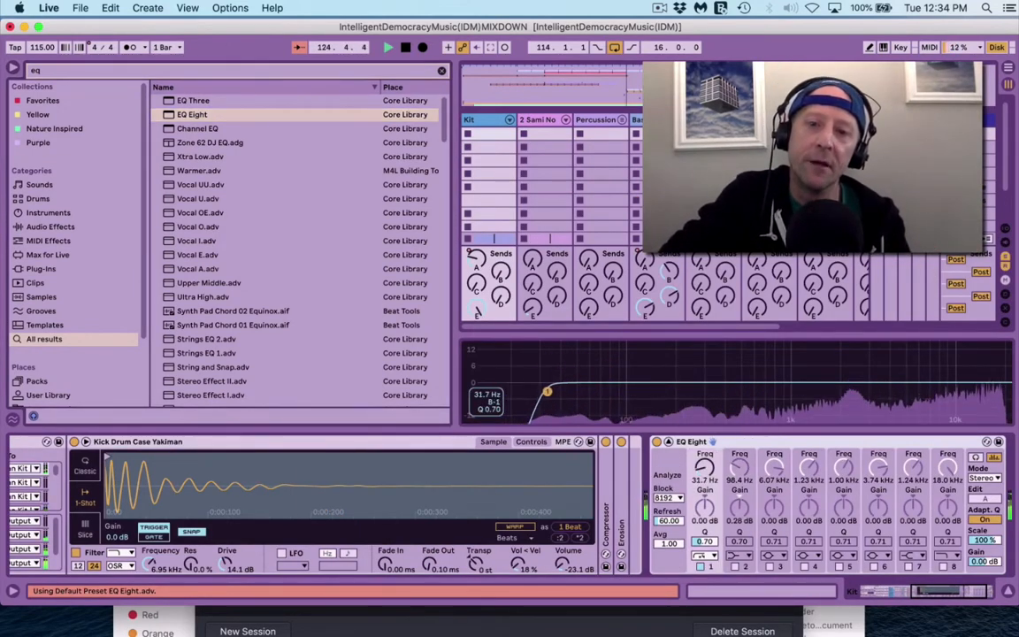
pyautogui.moveTo(551, 390); pyautogui.dragTo(547, 394)
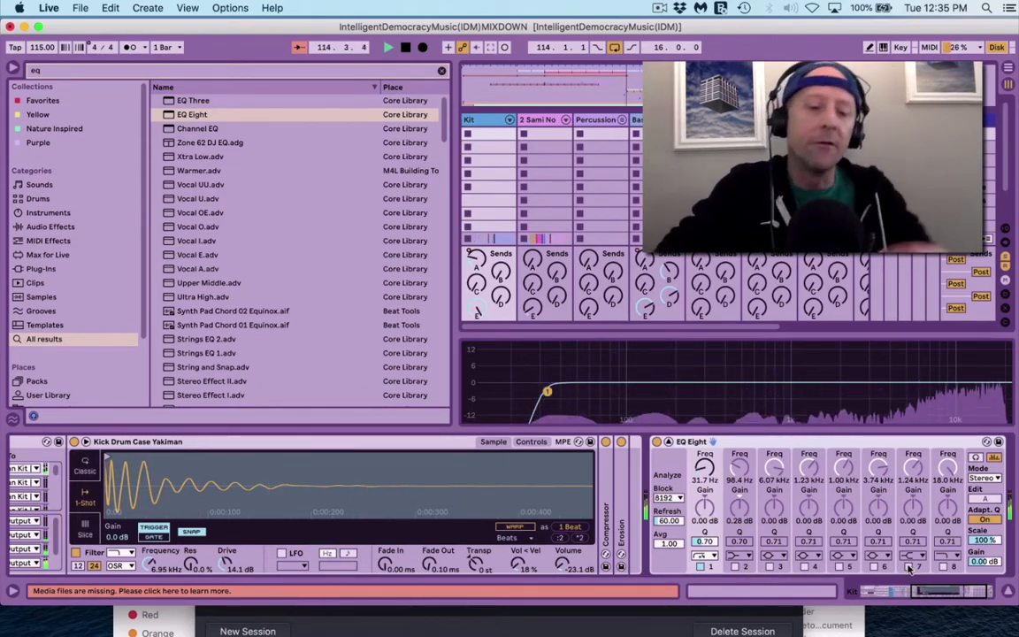
pyautogui.press('super+alt+b')
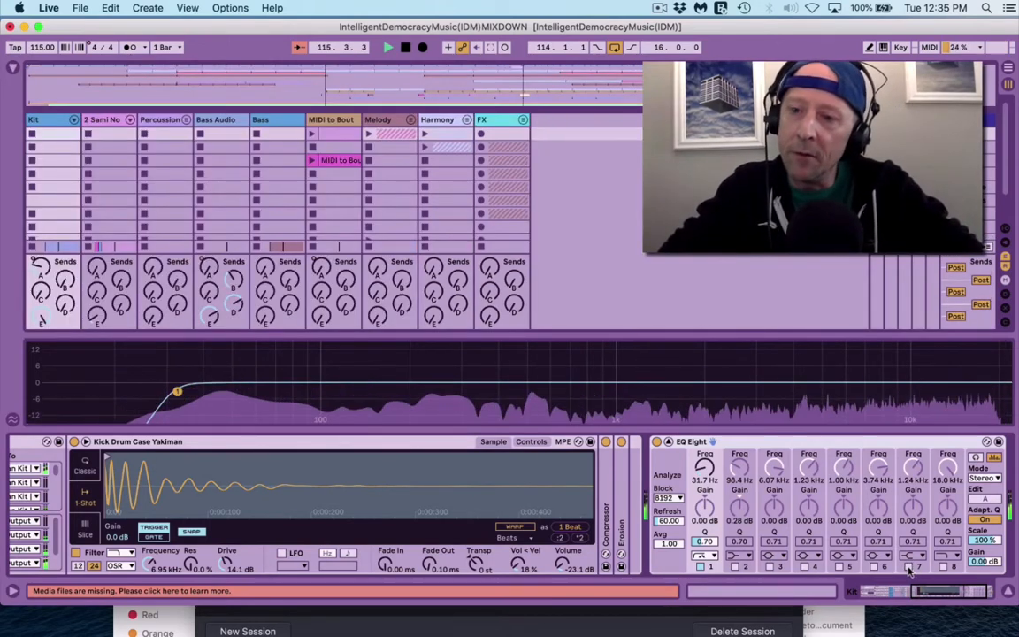
# Step: Enable EQ band 7 on the Kit as a -3.18 dB cut at 13.8 kHz
pyautogui.click(908, 566)
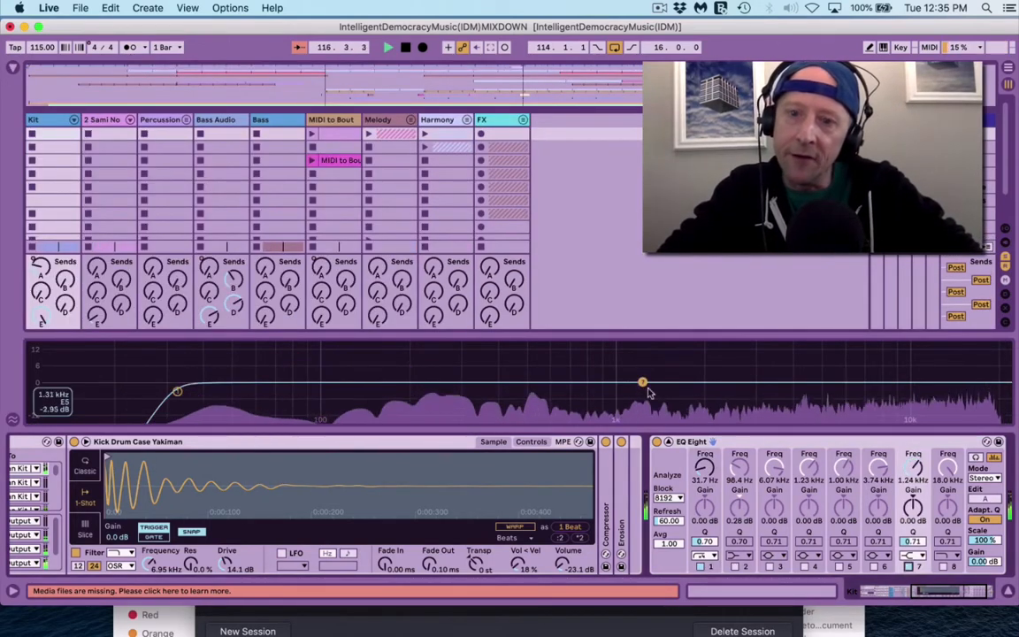
pyautogui.moveTo(644, 383); pyautogui.dragTo(948, 393)
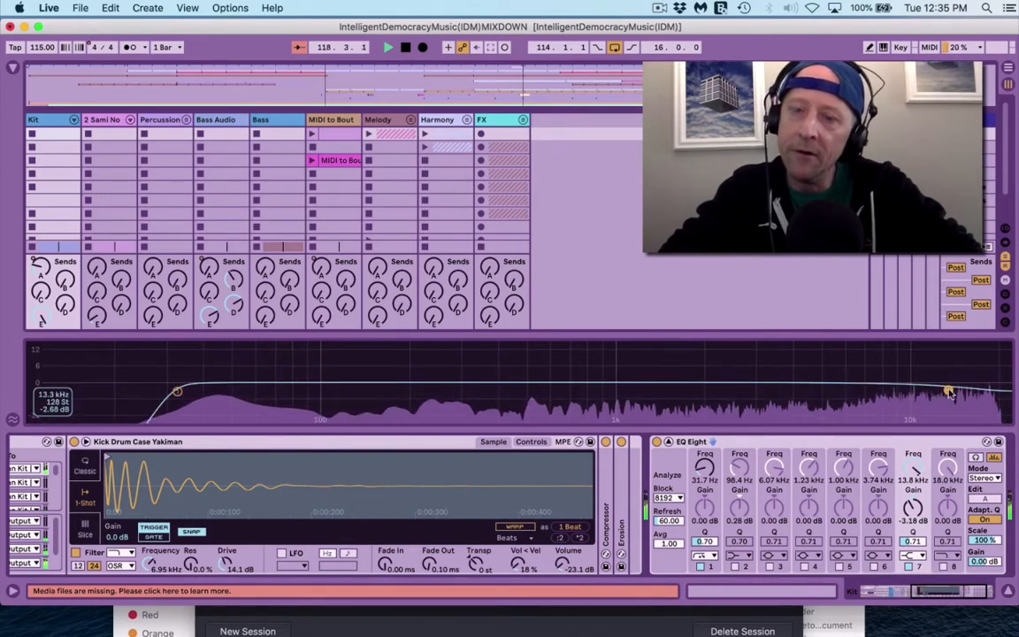
pyautogui.click(73, 121)
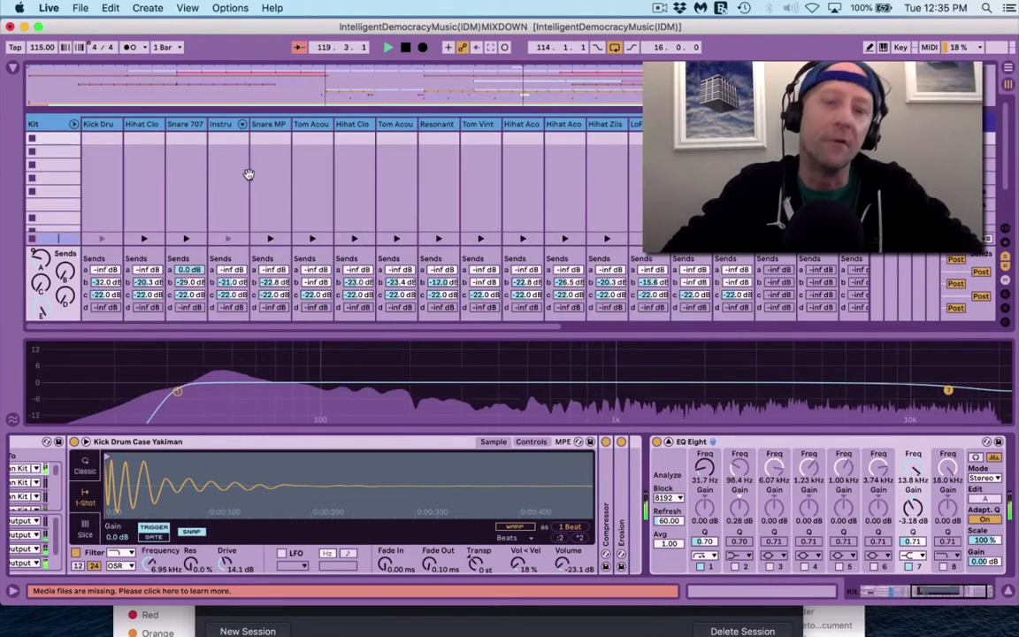
# Step: Lower the closed hi-hat chain to -4.5 dB and raise the Kit EQ's top band to 14.6 kHz
pyautogui.press('super+alt+l')
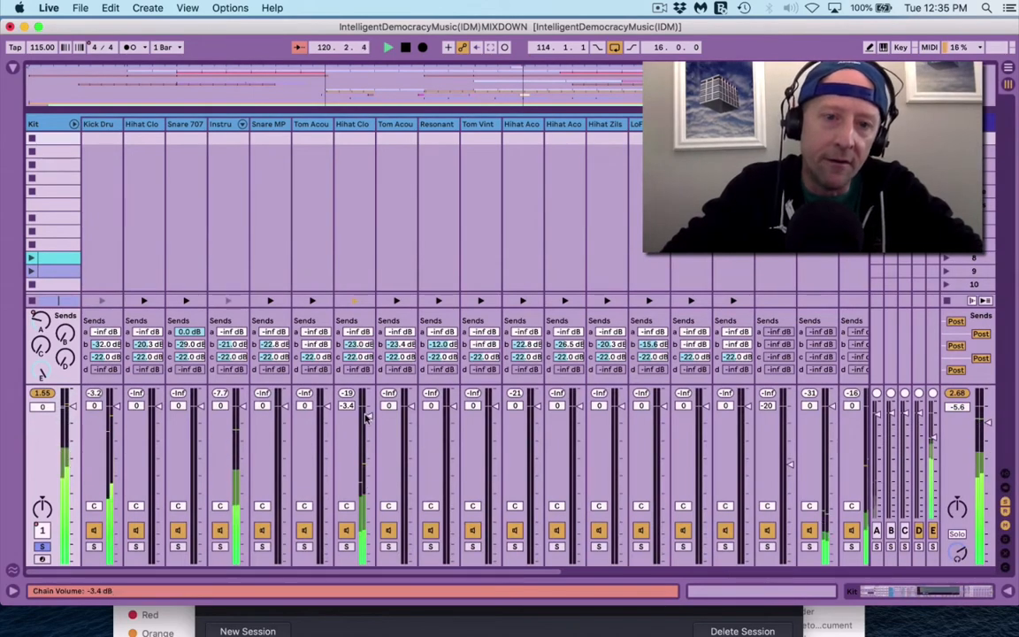
pyautogui.moveTo(366, 418); pyautogui.dragTo(368, 421)
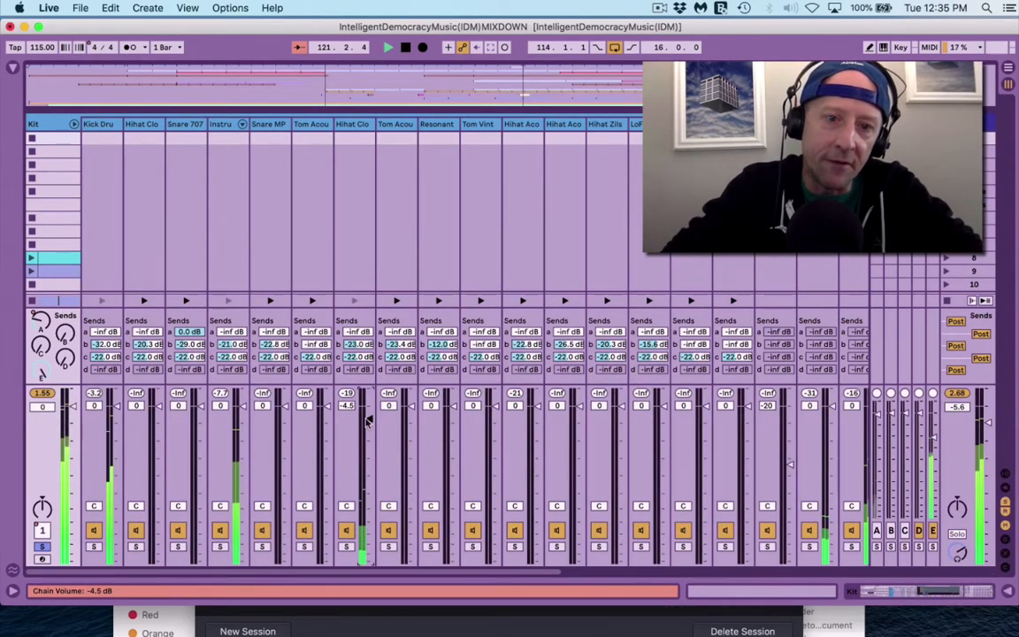
pyautogui.click(73, 121)
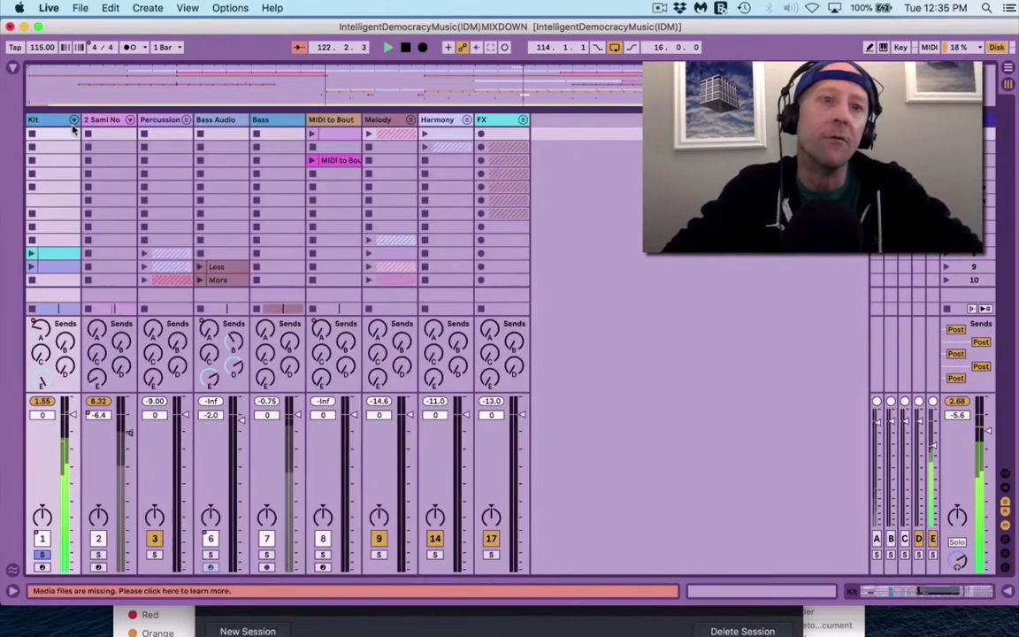
pyautogui.doubleClick(53, 122)
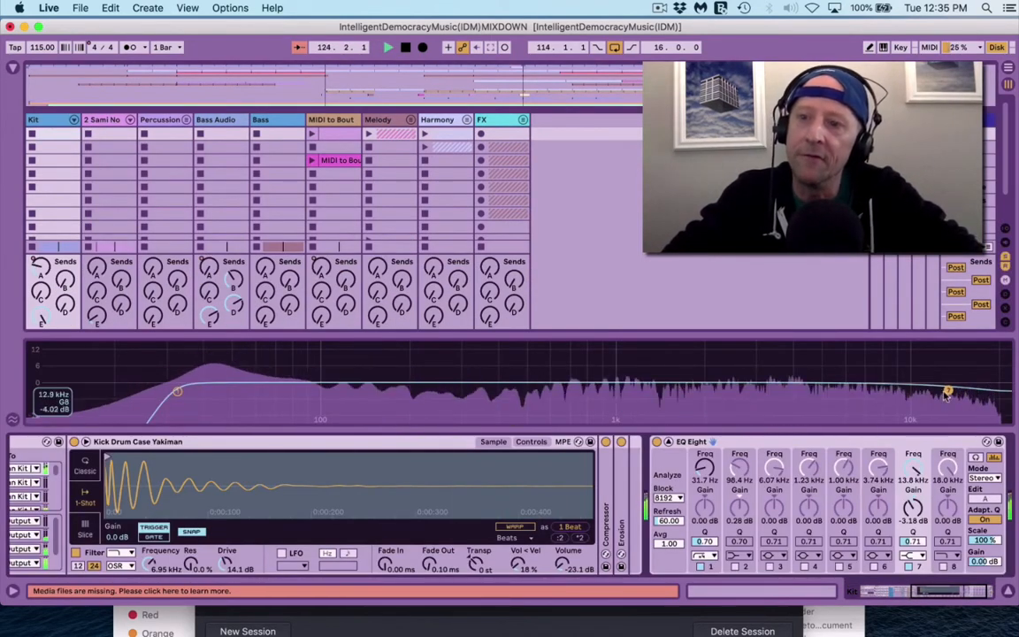
pyautogui.moveTo(945, 395); pyautogui.dragTo(954, 392)
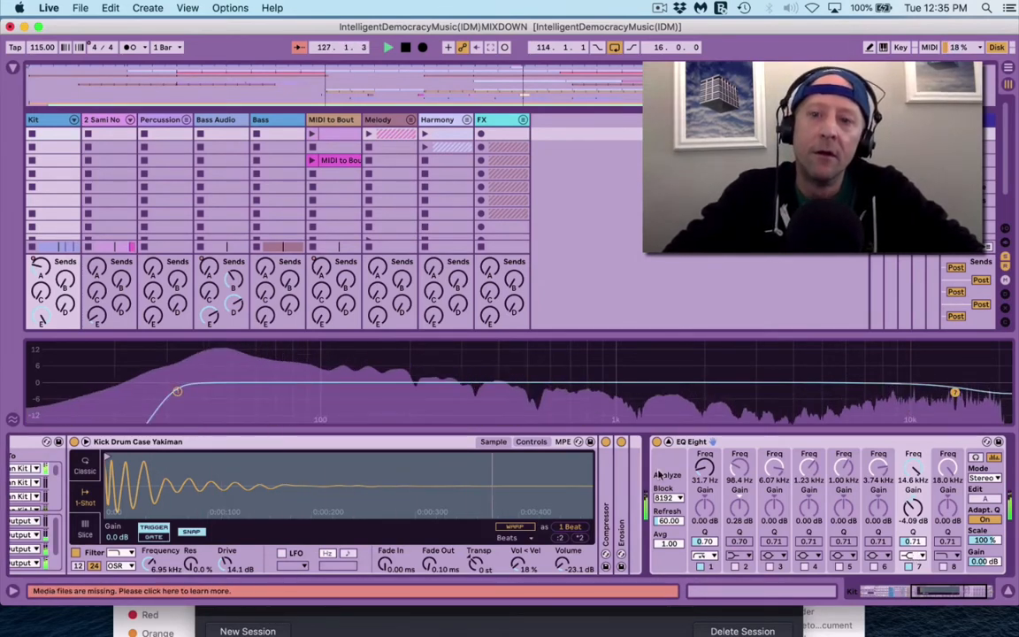
# Step: Sweep EQ band 4 to find the resonance and notch it -4.70 dB at 9.09 kHz, Q 18
pyautogui.click(805, 566)
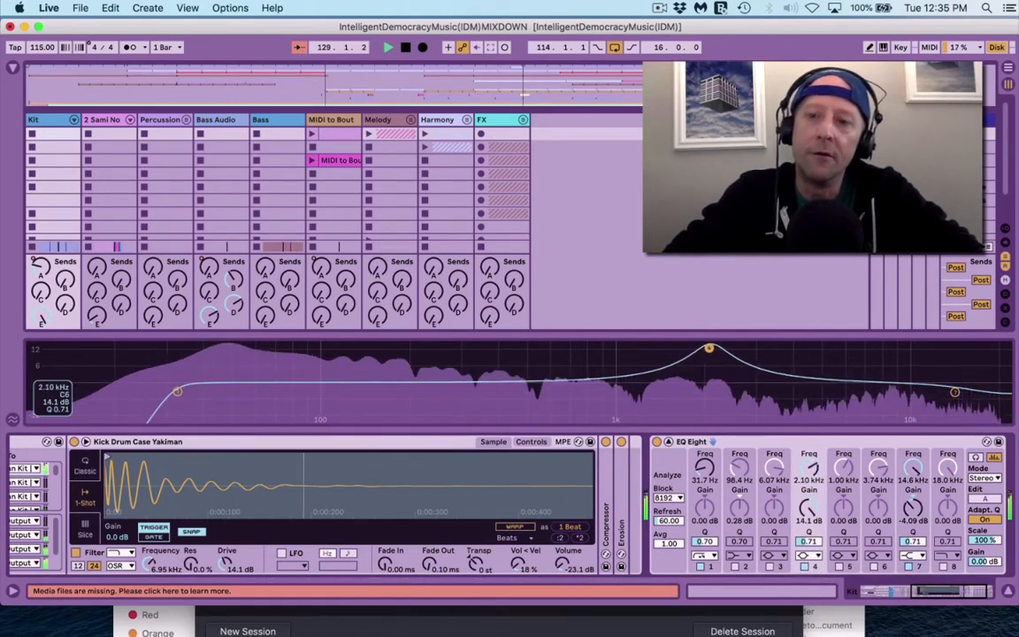
pyautogui.moveTo(779, 349); pyautogui.dragTo(813, 351)
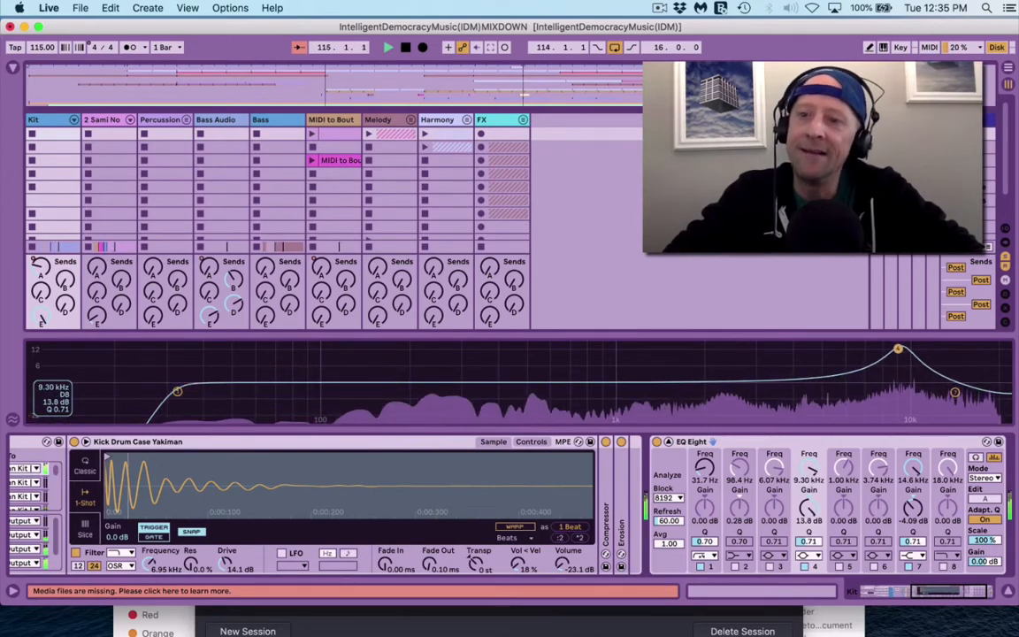
pyautogui.moveTo(898, 347); pyautogui.dragTo(897, 353)
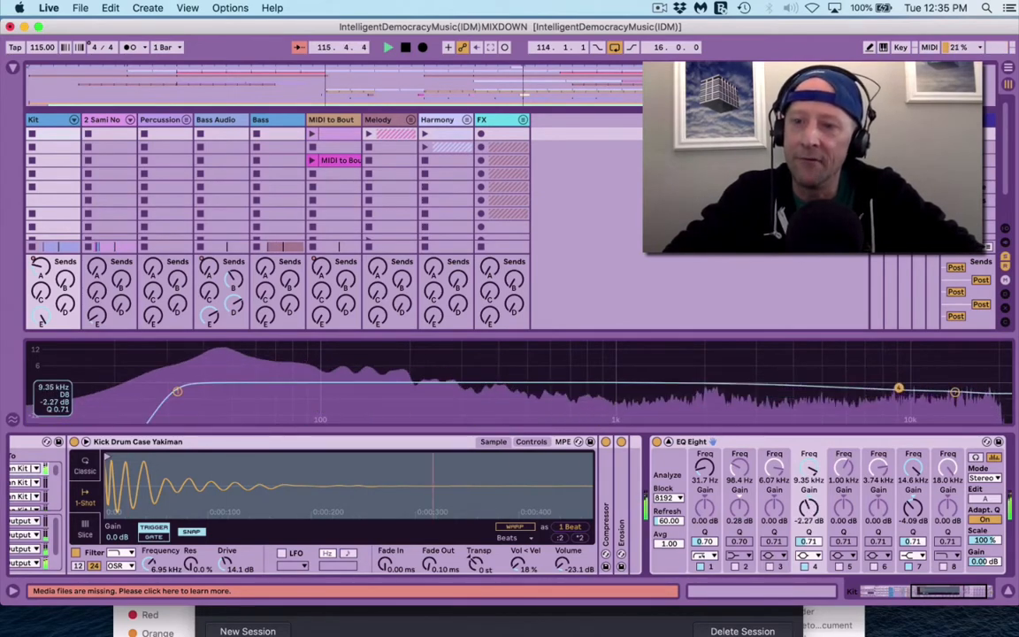
pyautogui.moveTo(809, 520); pyautogui.dragTo(816, 494)
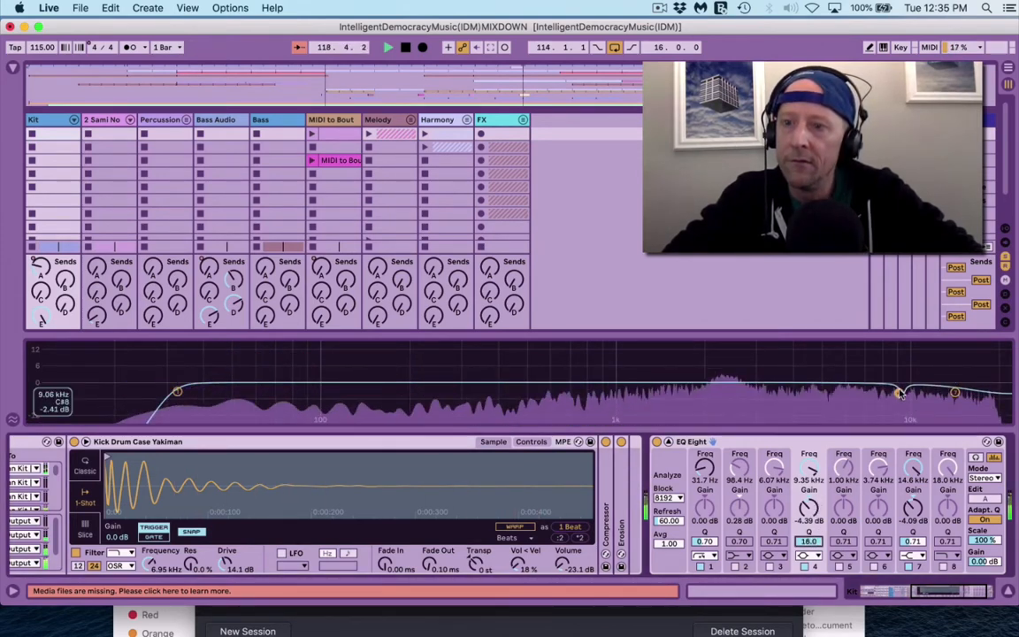
pyautogui.moveTo(901, 394); pyautogui.dragTo(895, 396)
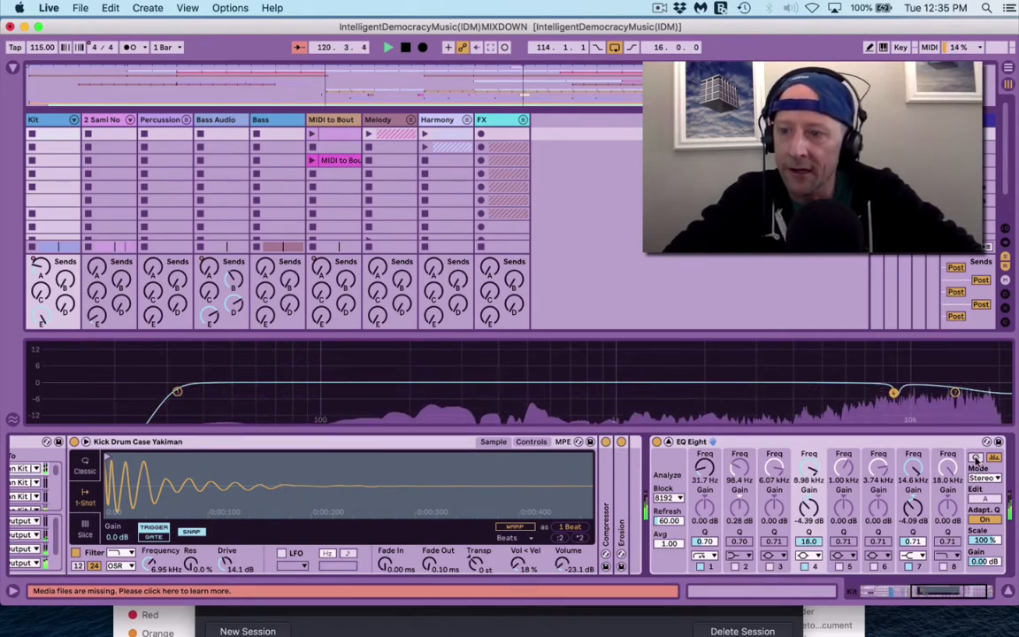
pyautogui.click(974, 458)
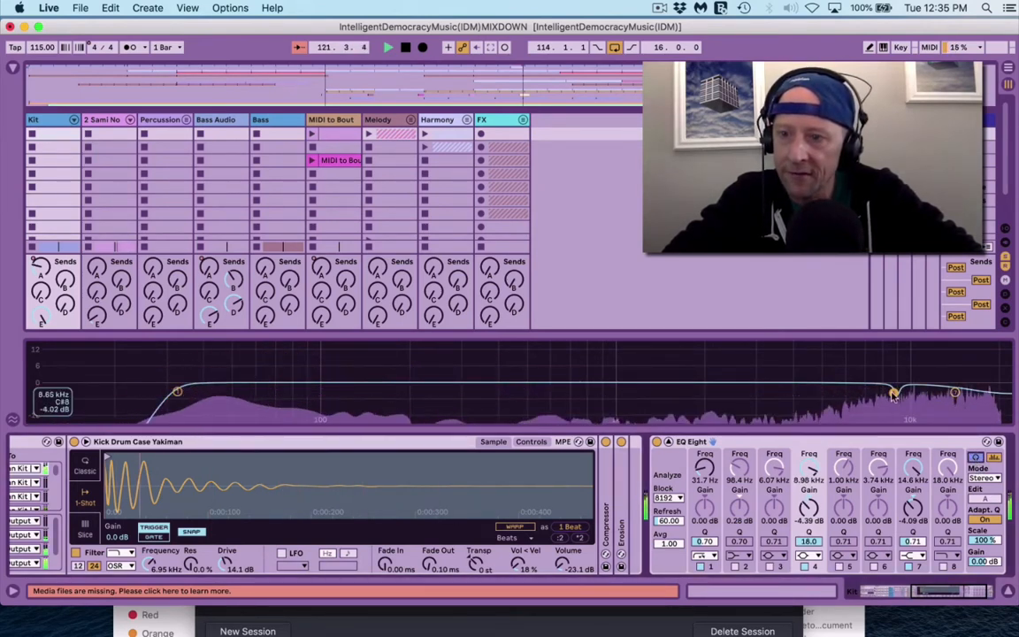
pyautogui.moveTo(894, 393); pyautogui.dragTo(896, 397)
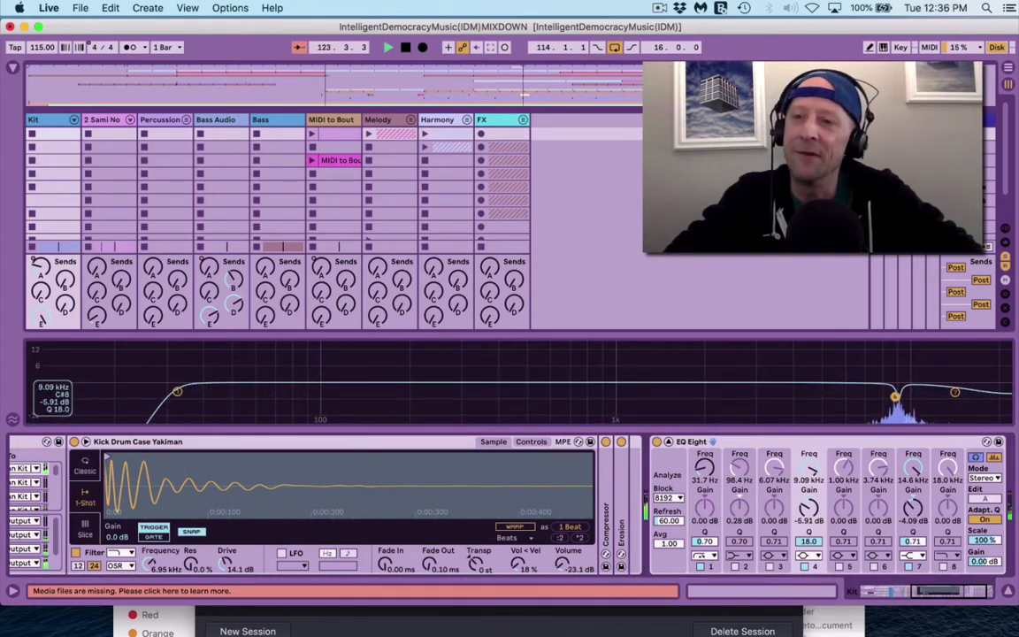
pyautogui.moveTo(895, 395); pyautogui.dragTo(895, 395)
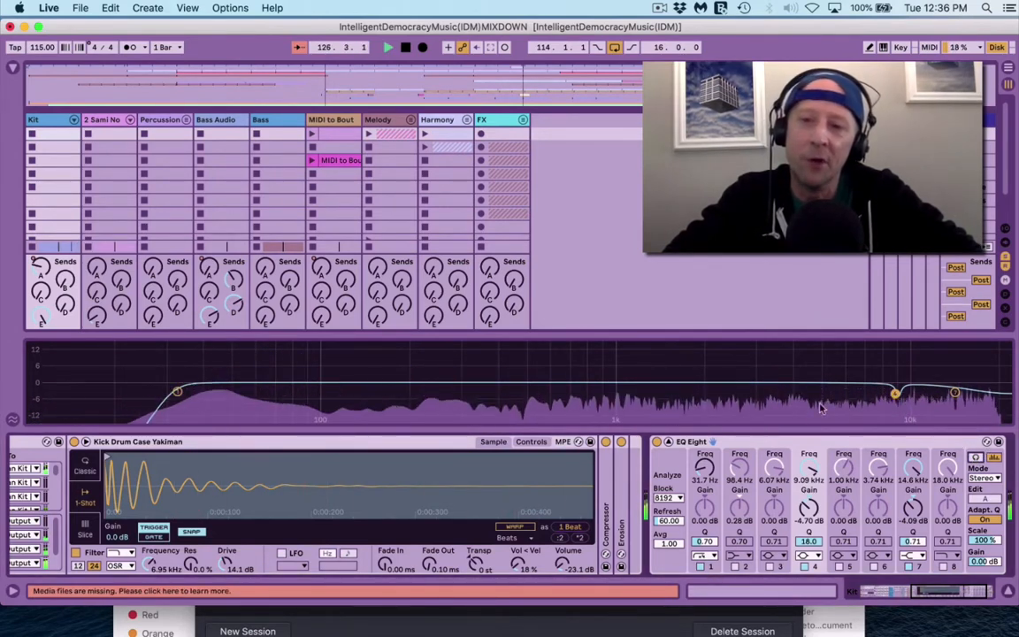
pyautogui.press('super+alt+m')
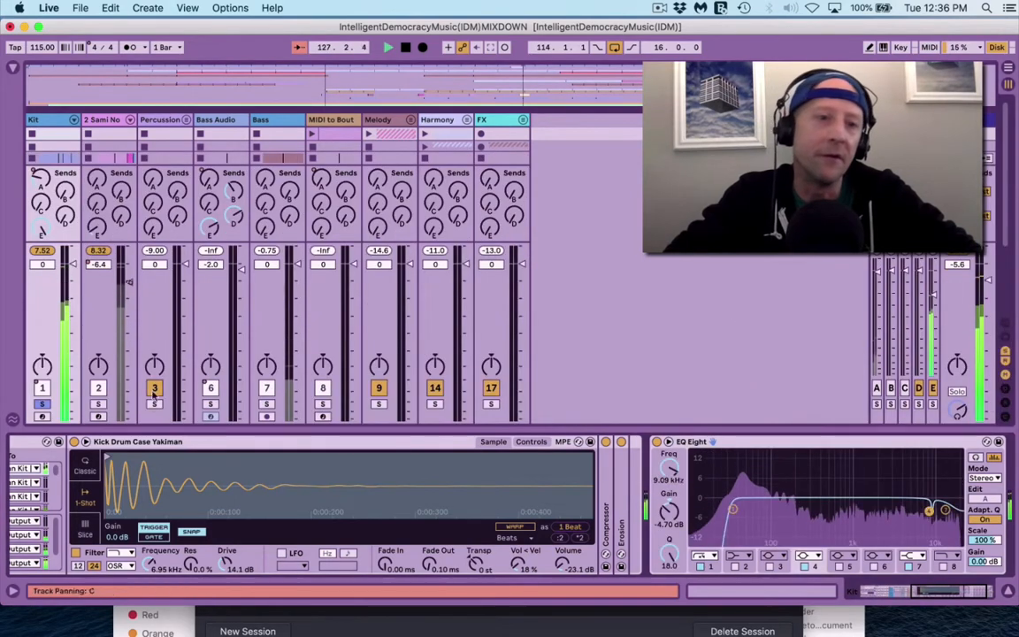
# Step: Solo the Bass Audio track and select its Less clip in the arrangement, stopping playback
pyautogui.click(212, 404)
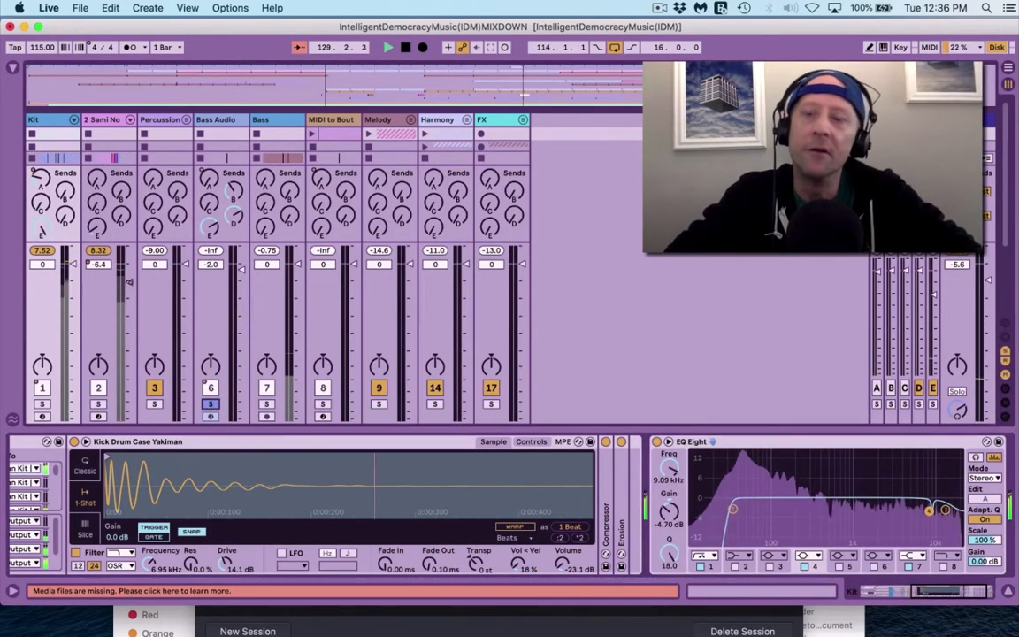
pyautogui.press('Tab')
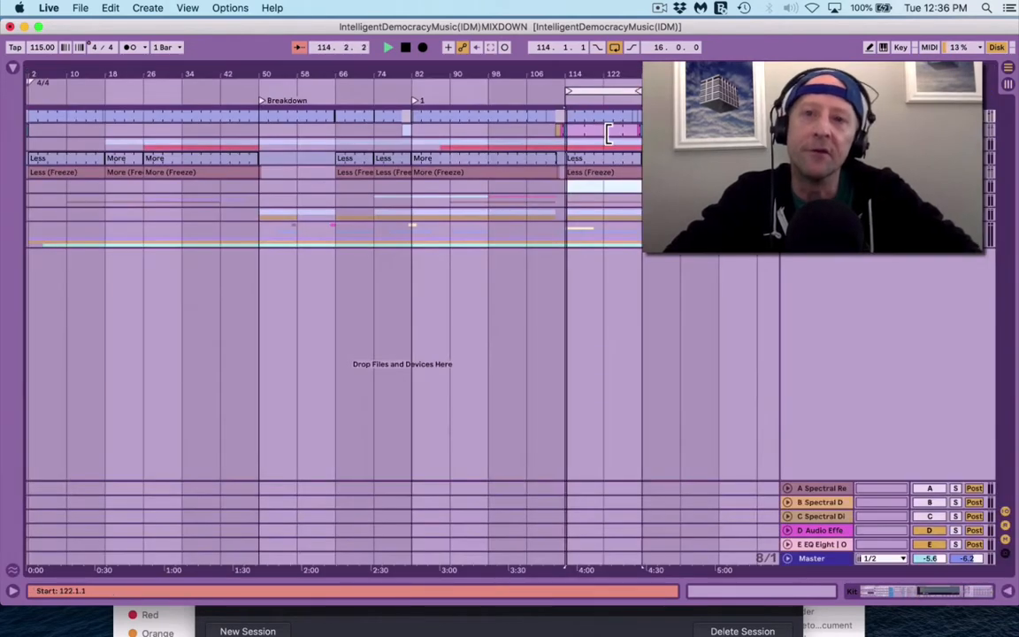
pyautogui.click(596, 157)
pyautogui.press('space')
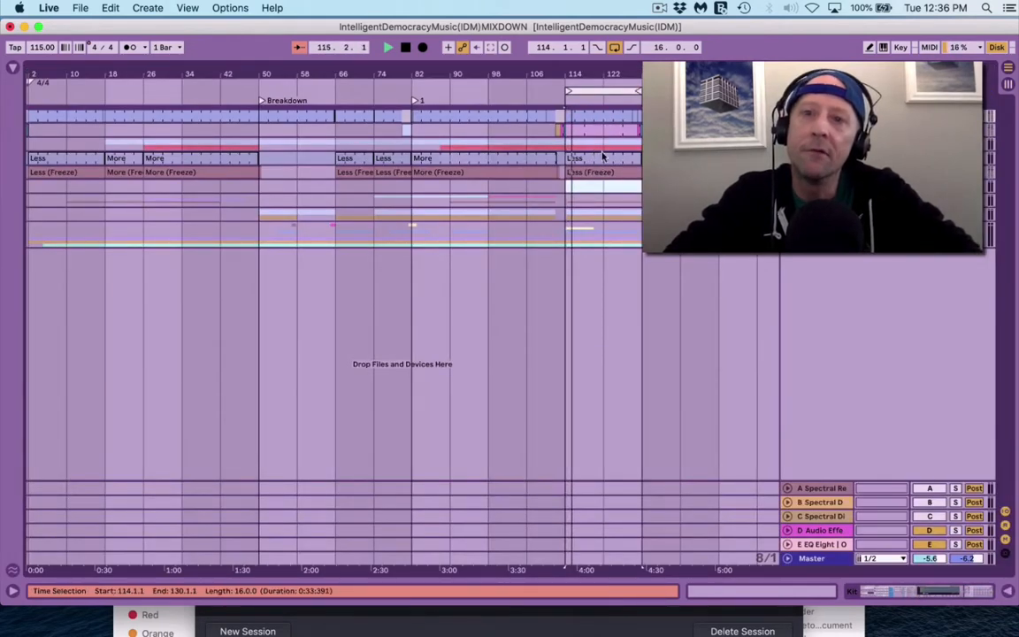
# Step: Expand and fold the groups to check the Less (Freeze) waveforms and deactivated clips track
pyautogui.press('super+d')
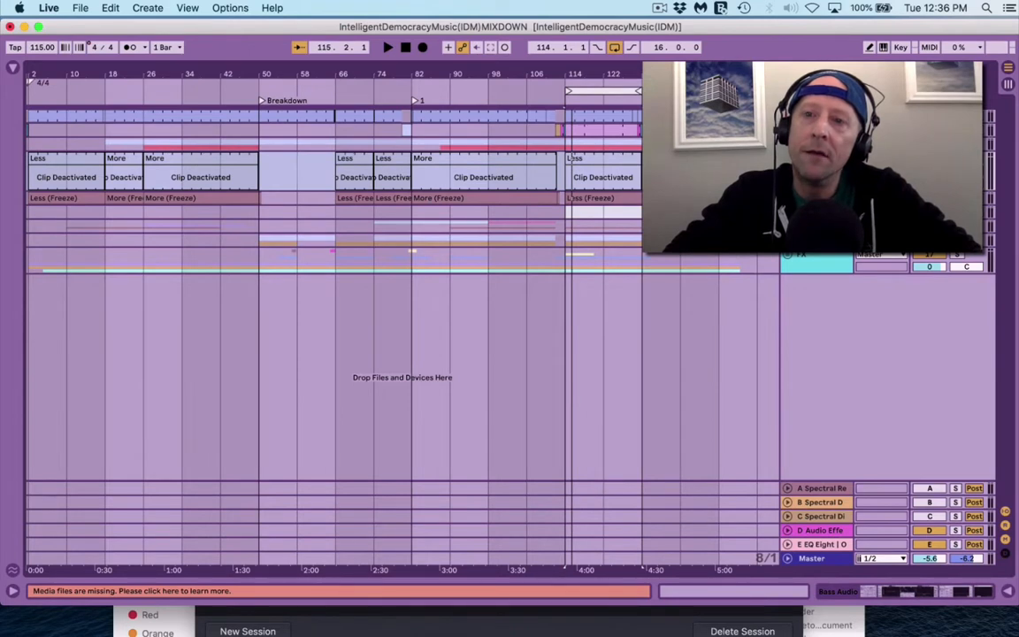
pyautogui.press('super+z')
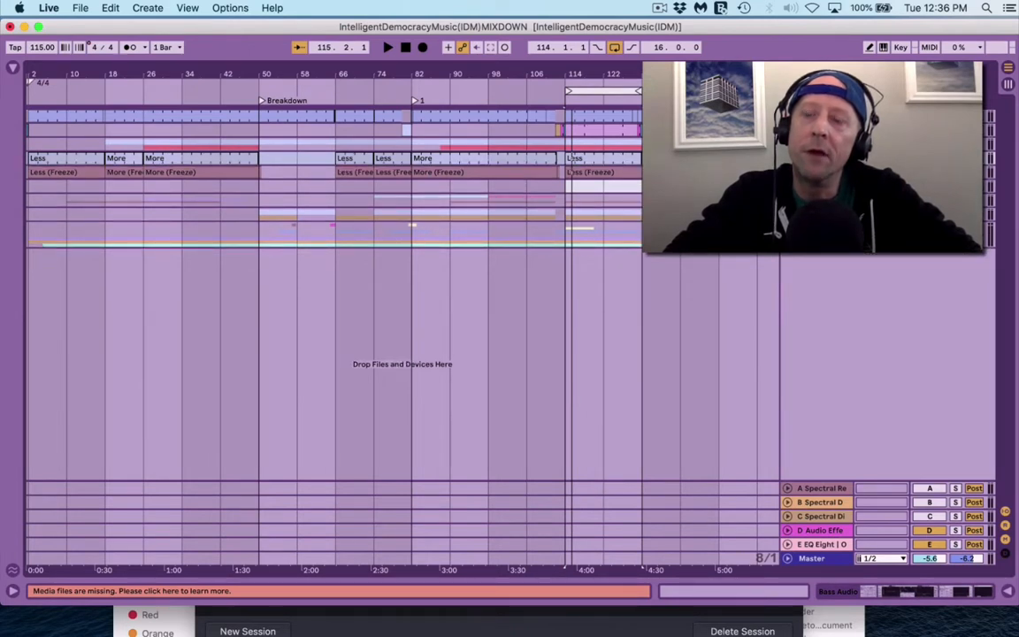
pyautogui.press('super+z')
pyautogui.press('super+z')
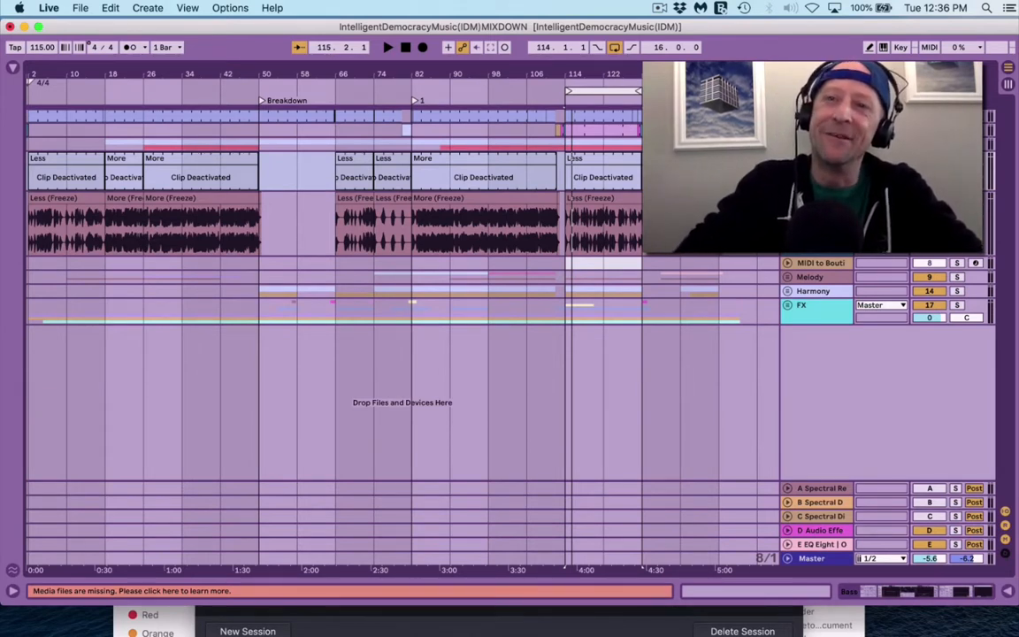
pyautogui.press('super+z')
pyautogui.press('super+z')
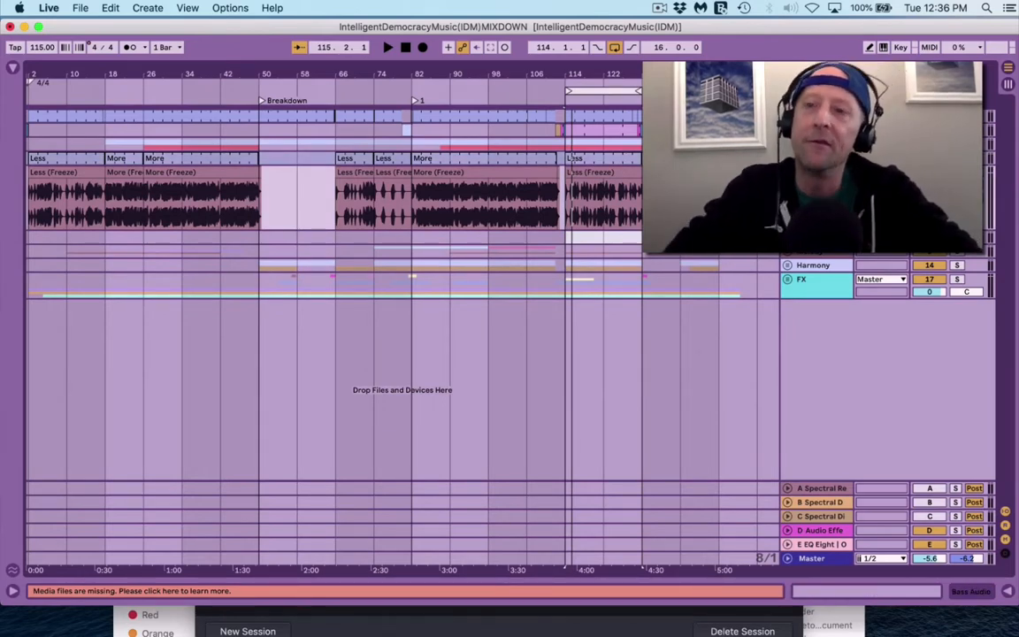
pyautogui.press('Tab')
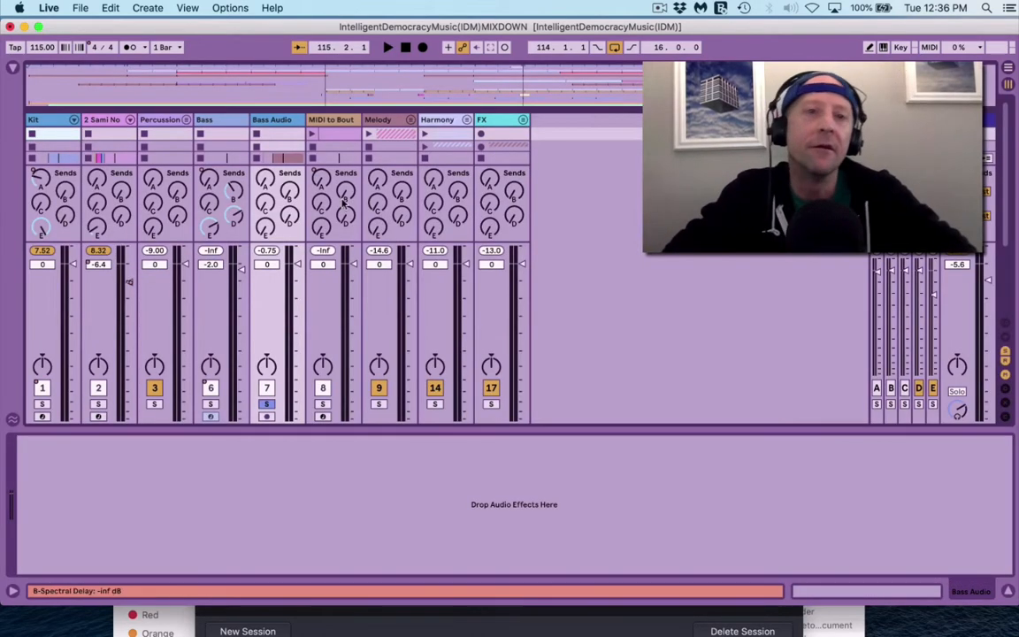
# Step: Load EQ Eight onto Bass Audio and set band 1's low cut to 38.3 Hz, Q 0.51
pyautogui.press('space')
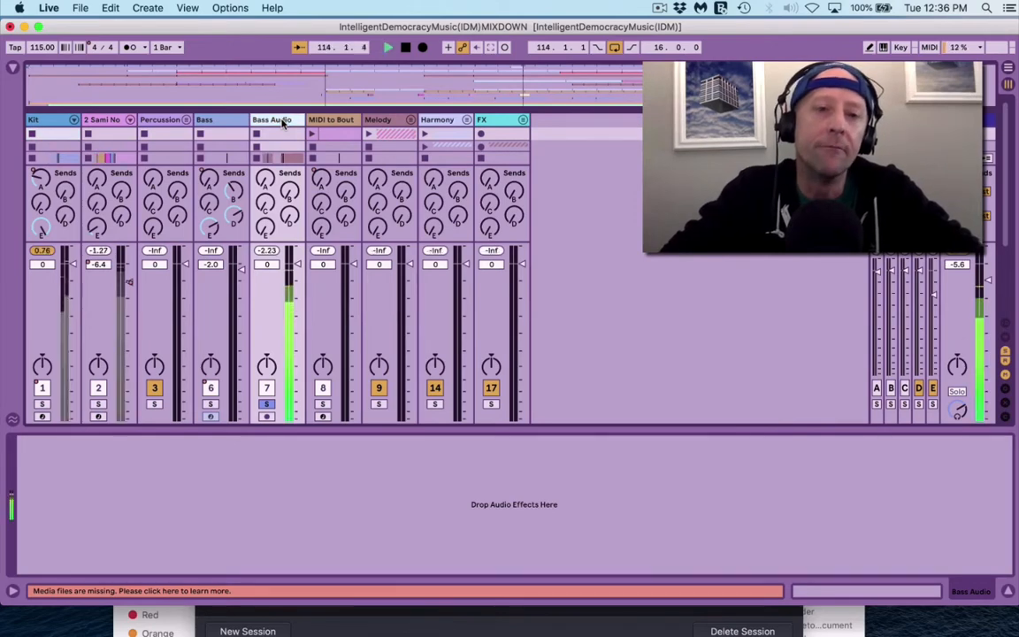
pyautogui.press('super+f')
pyautogui.write('eq')
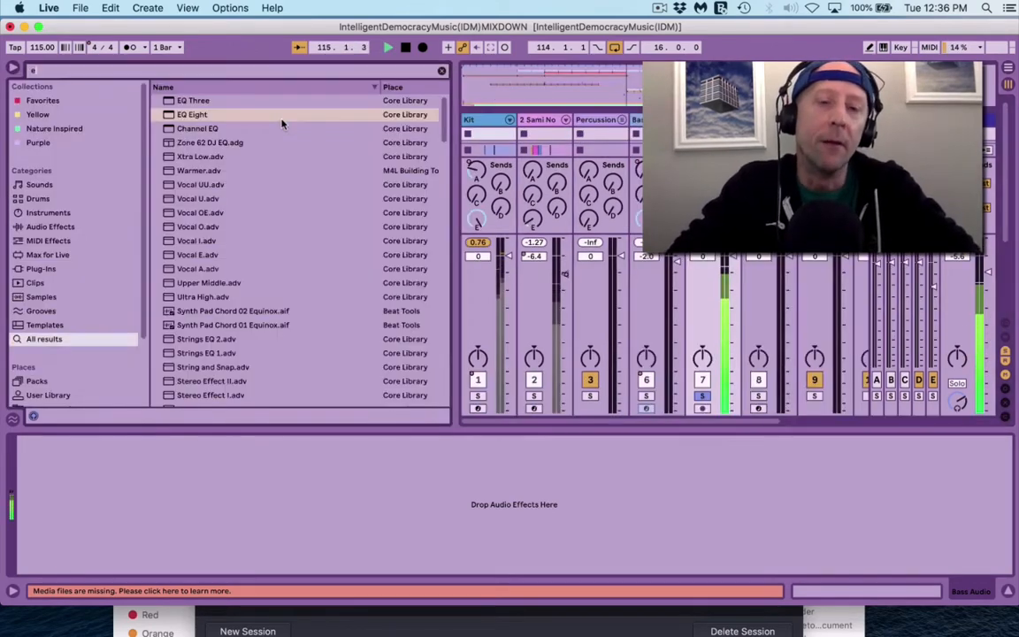
pyautogui.press('Down')
pyautogui.press('Return')
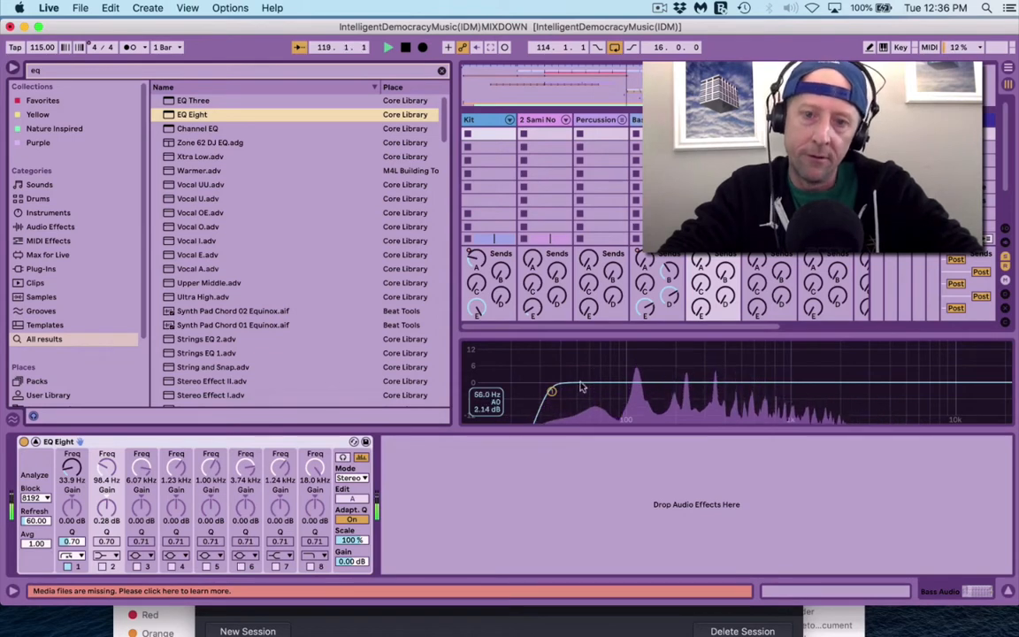
pyautogui.moveTo(551, 391)
pyautogui.mouseDown()
pyautogui.moveTo(571, 390)
pyautogui.moveTo(530, 391)
pyautogui.moveTo(546, 393)
pyautogui.mouseUp()
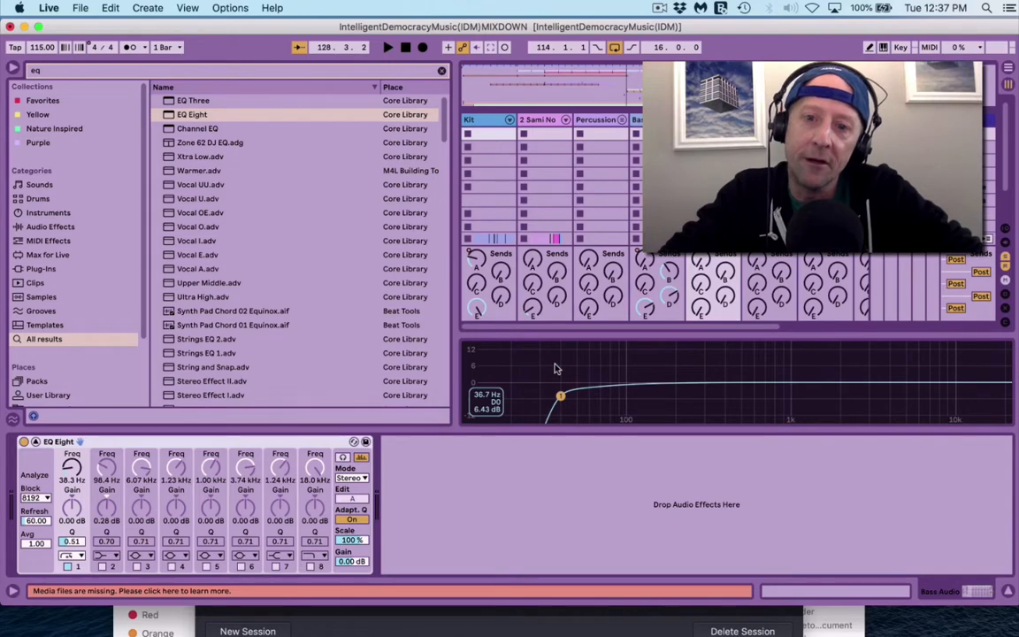
pyautogui.press('super+alt+b')
pyautogui.press('space')
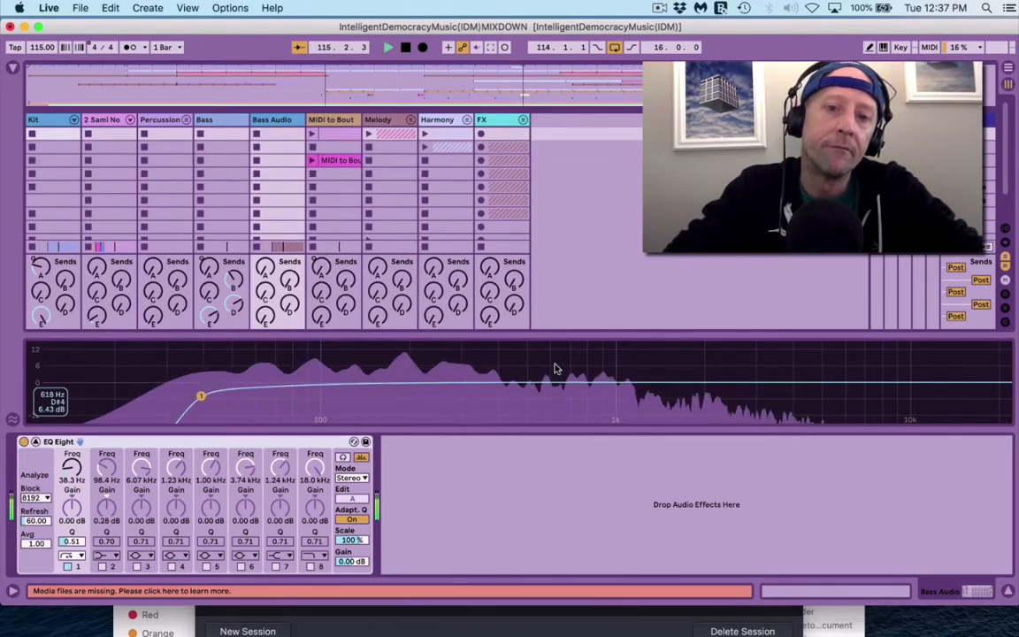
# Step: Switch on Bass Audio's EQ band 4, sweep it, and leave it nearly flat at 1.04 kHz, Q 4.35
pyautogui.click(172, 566)
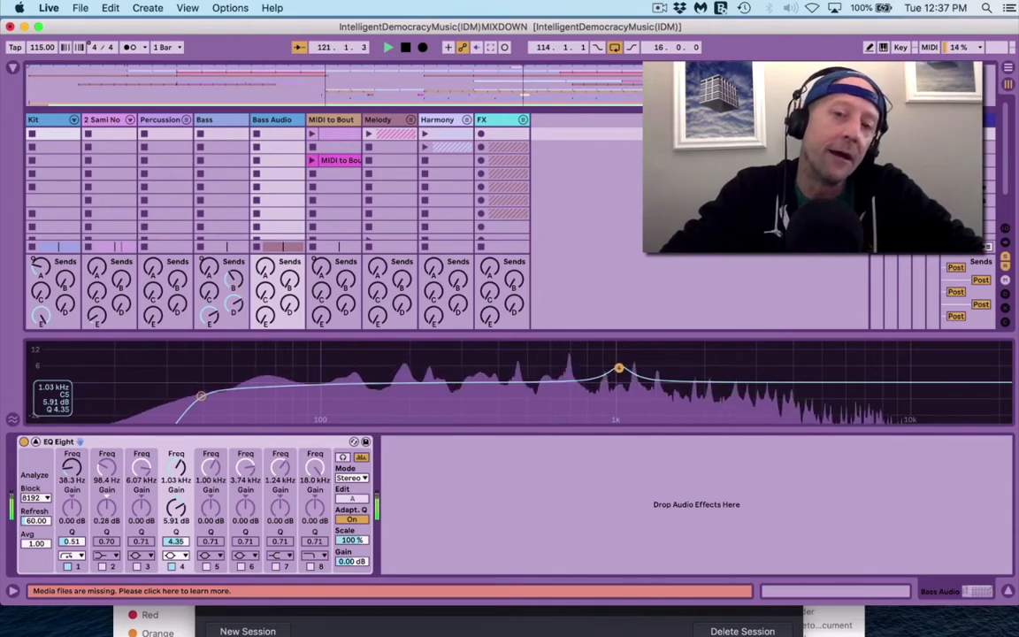
pyautogui.moveTo(615, 369); pyautogui.dragTo(609, 368)
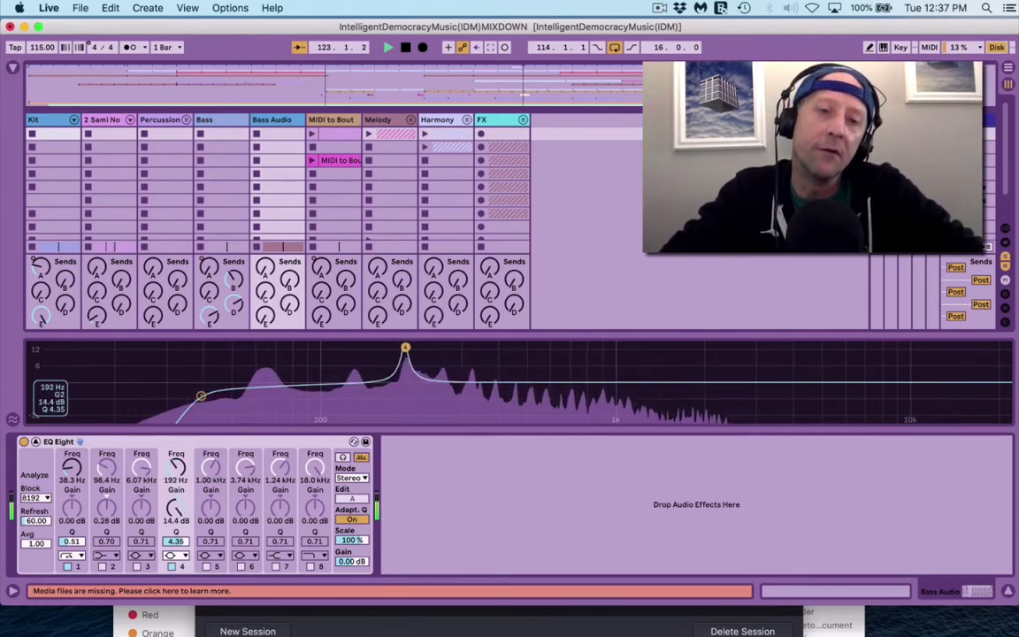
pyautogui.moveTo(448, 347); pyautogui.dragTo(697, 371)
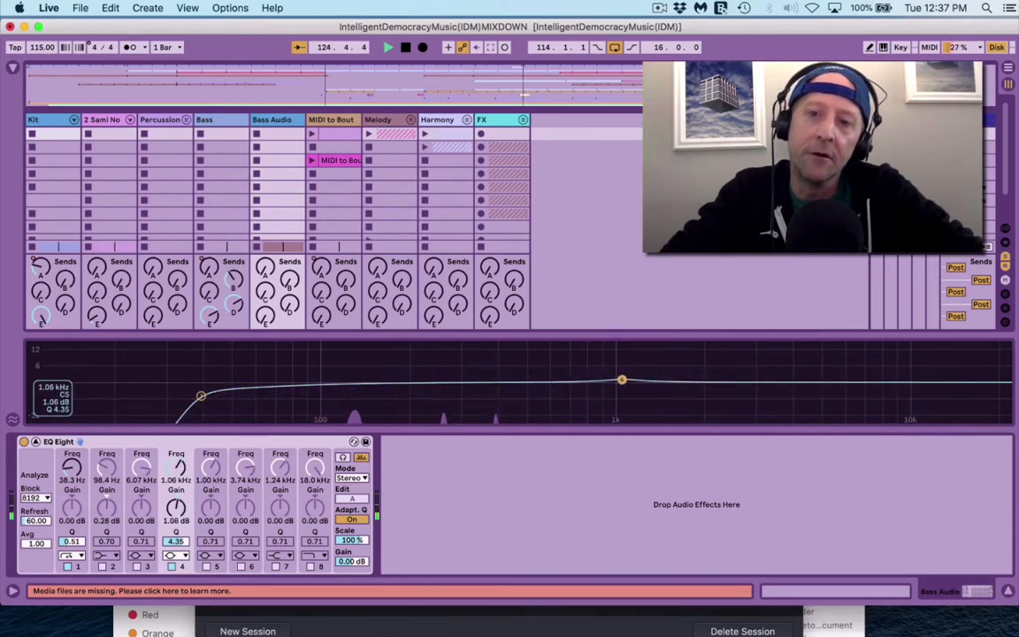
pyautogui.moveTo(620, 384); pyautogui.dragTo(620, 382)
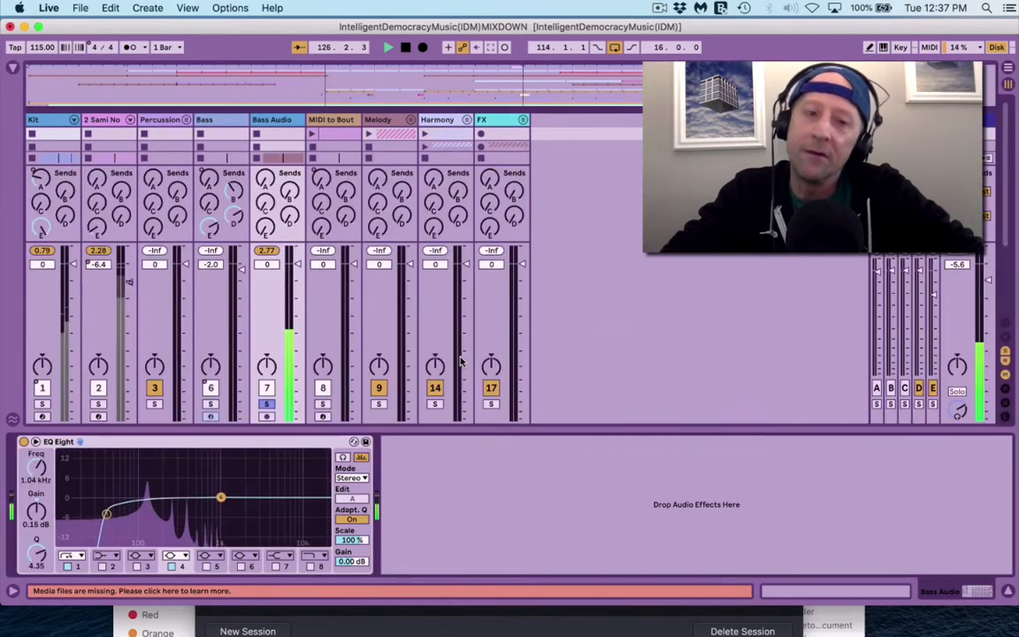
# Step: Shrink the enlarged EQ display and solo the Melody group
pyautogui.click(353, 441)
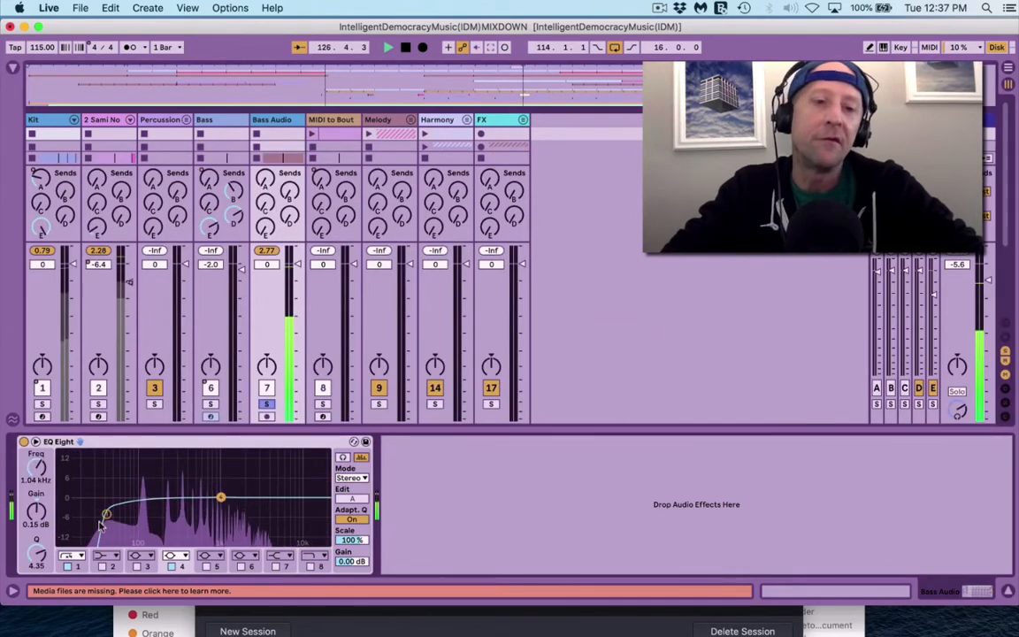
pyautogui.click(323, 404)
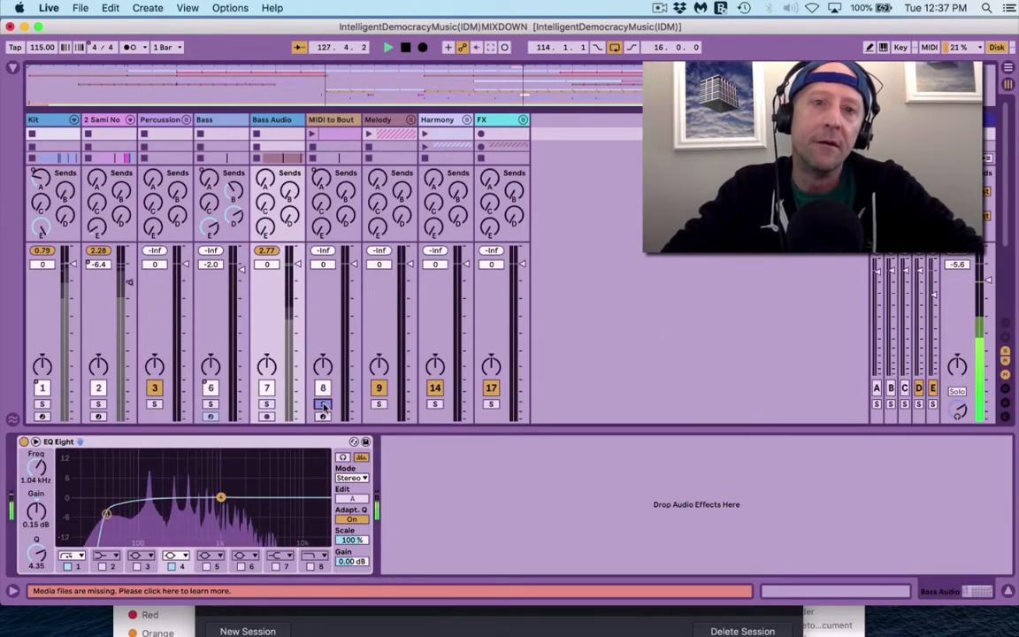
pyautogui.click(381, 404)
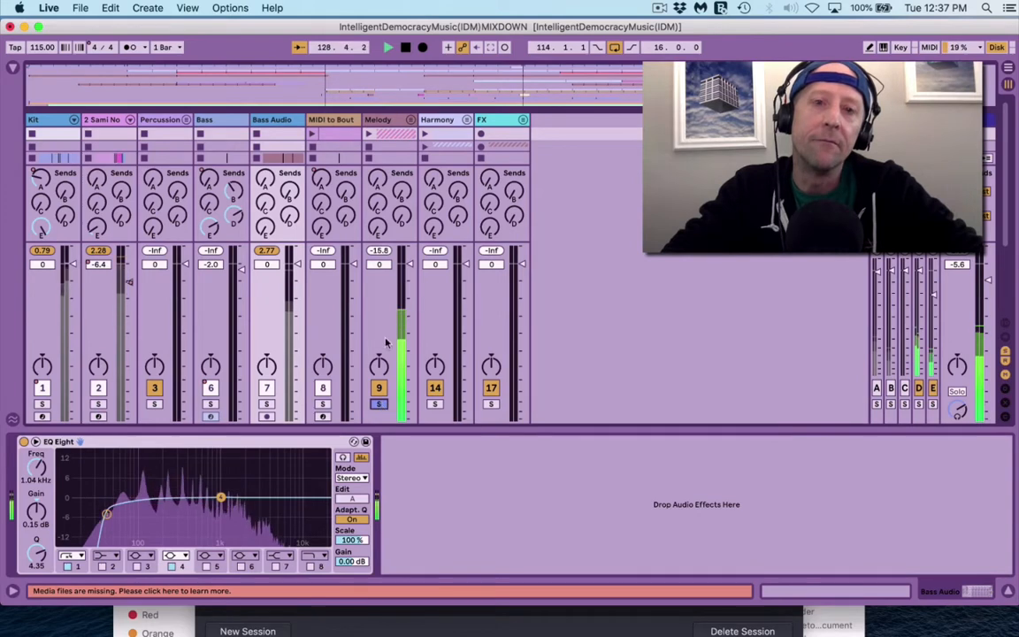
# Step: Load EQ Eight onto Melody, keep band 1 as a low cut, and save it as default
pyautogui.click(384, 123)
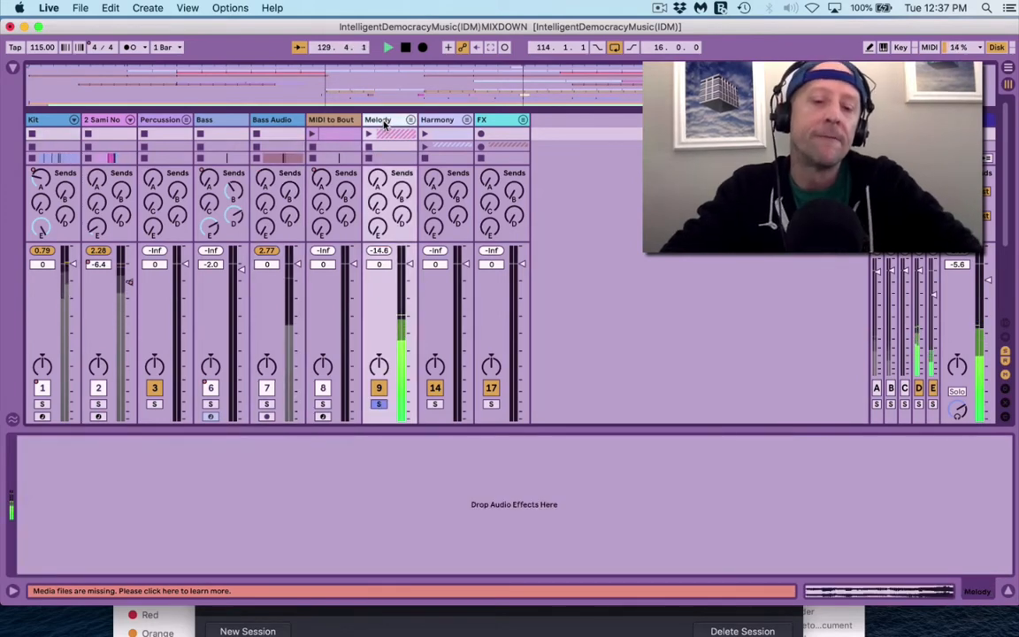
pyautogui.press('super+alt+b')
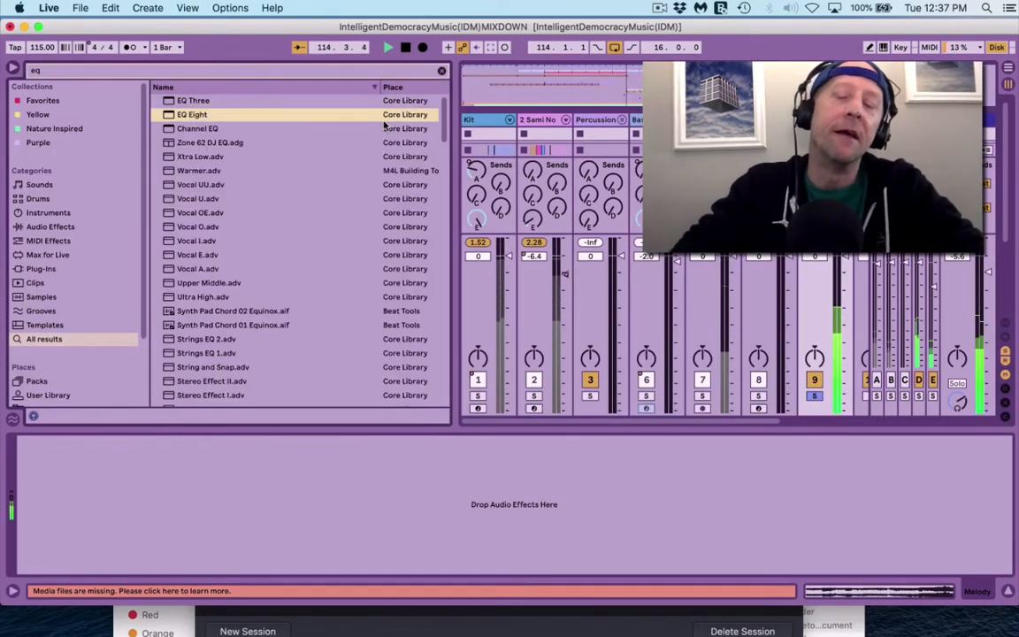
pyautogui.press('Return')
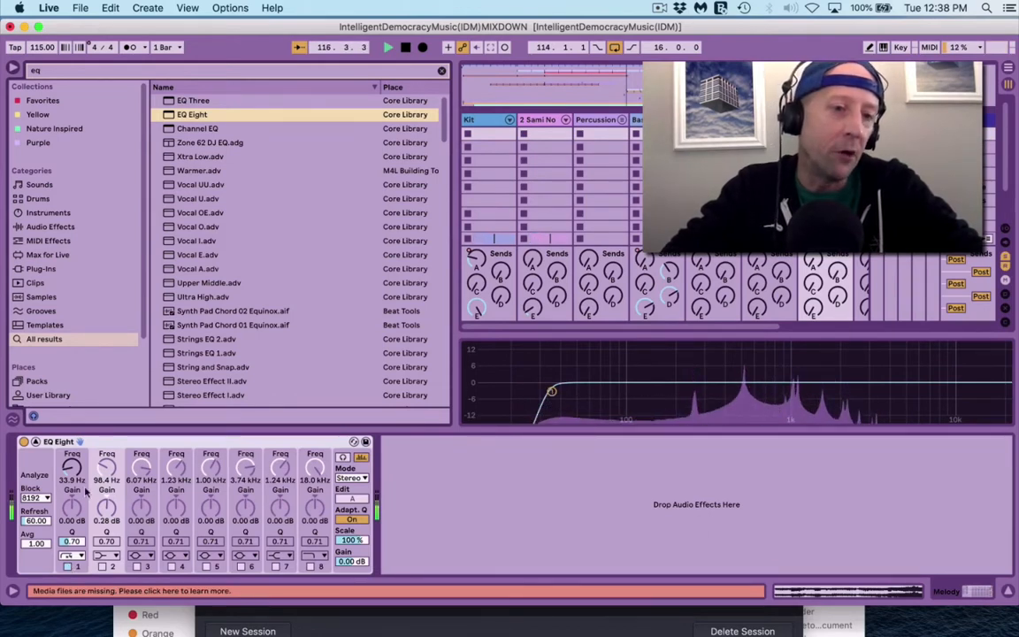
pyautogui.click(72, 557)
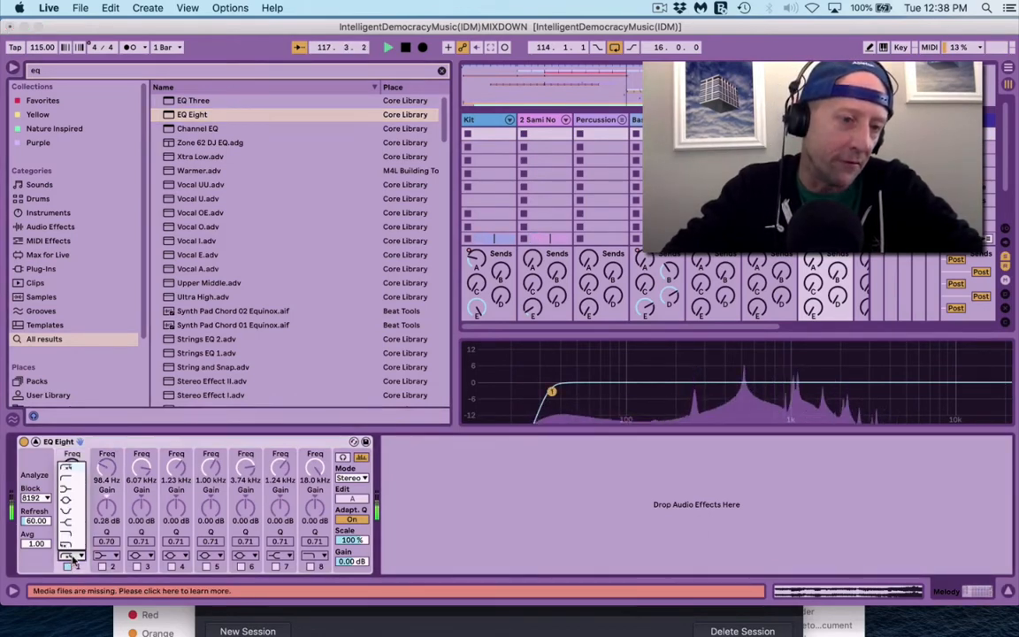
pyautogui.click(68, 504)
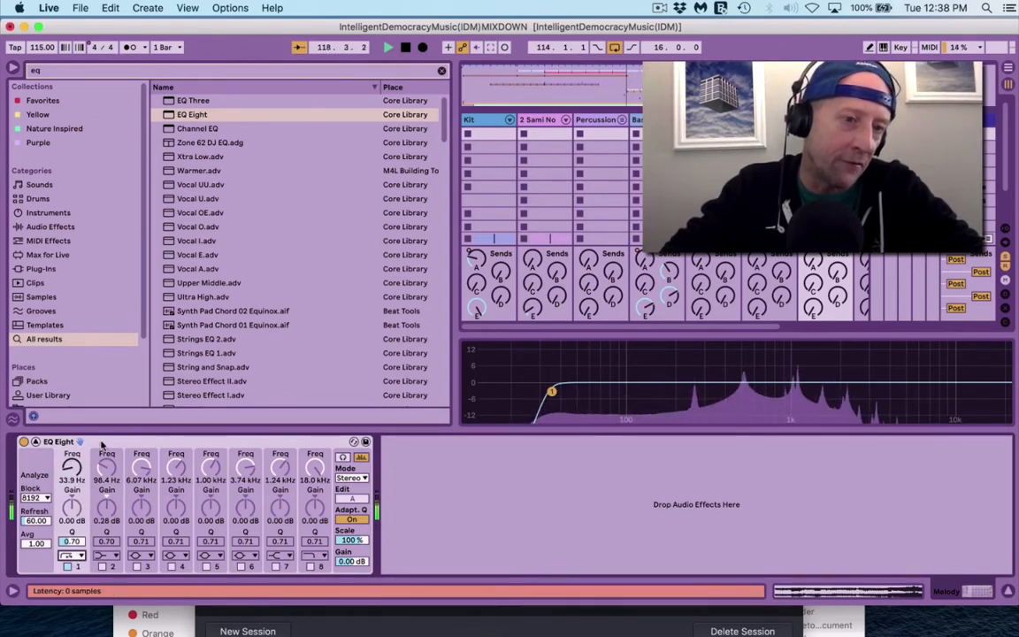
pyautogui.rightClick(103, 441)
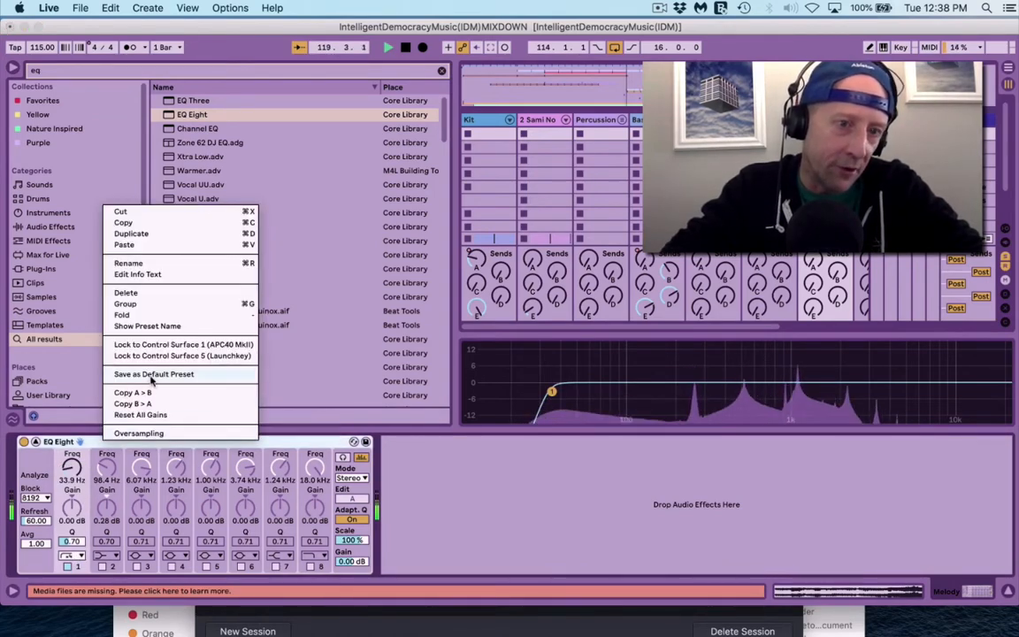
pyautogui.click(327, 442)
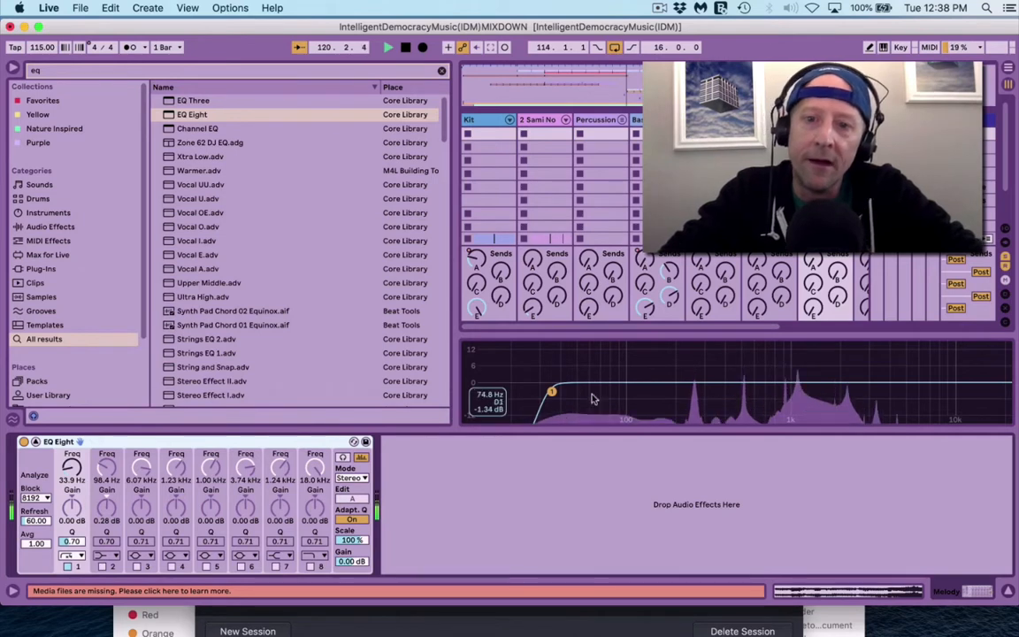
# Step: Sweep the Melody low cut up to 212 Hz, Q 0.73
pyautogui.moveTo(552, 390); pyautogui.dragTo(672, 390)
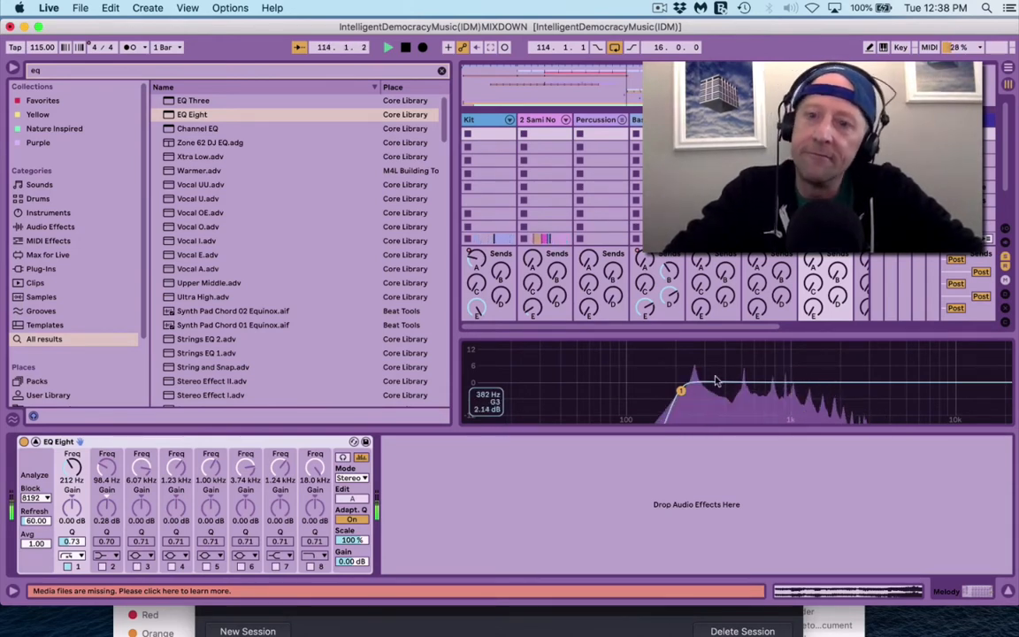
pyautogui.doubleClick(639, 364)
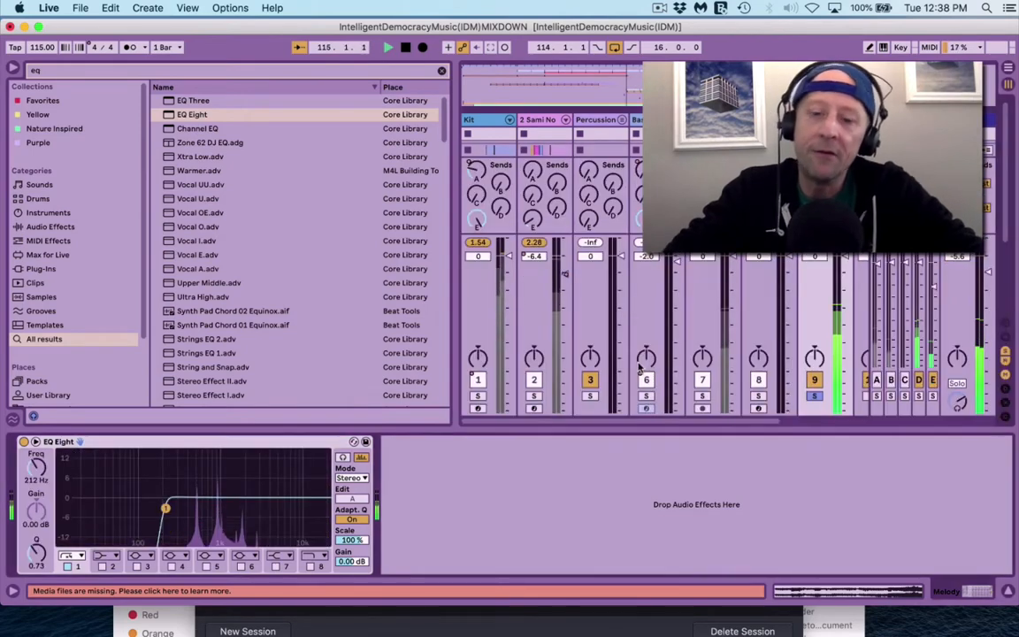
pyautogui.press('super+alt+b')
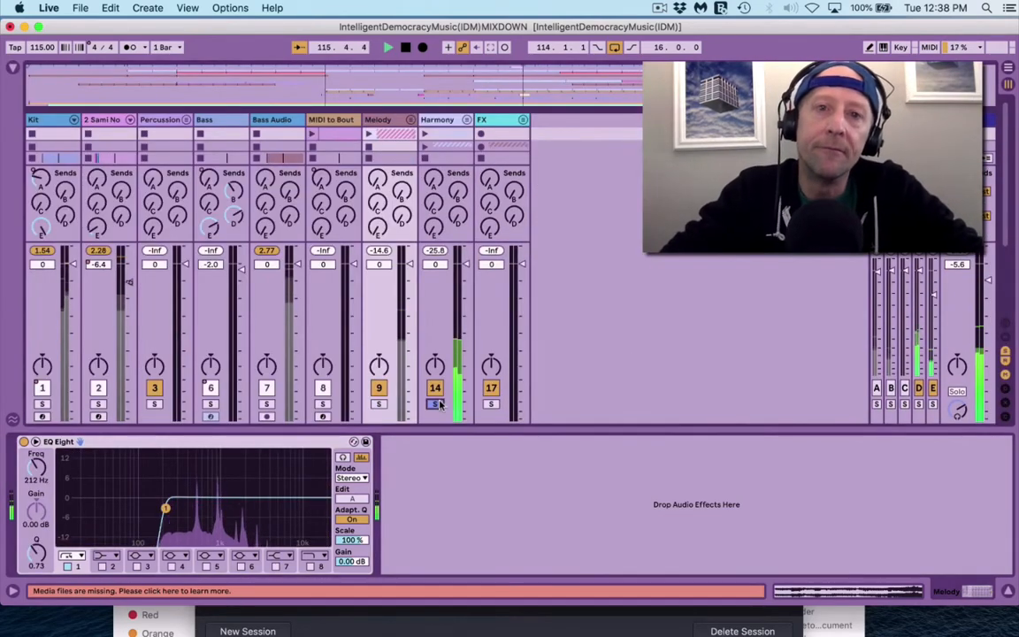
# Step: Solo Harmony and give it an EQ Eight low cut at 162 Hz
pyautogui.click(436, 405)
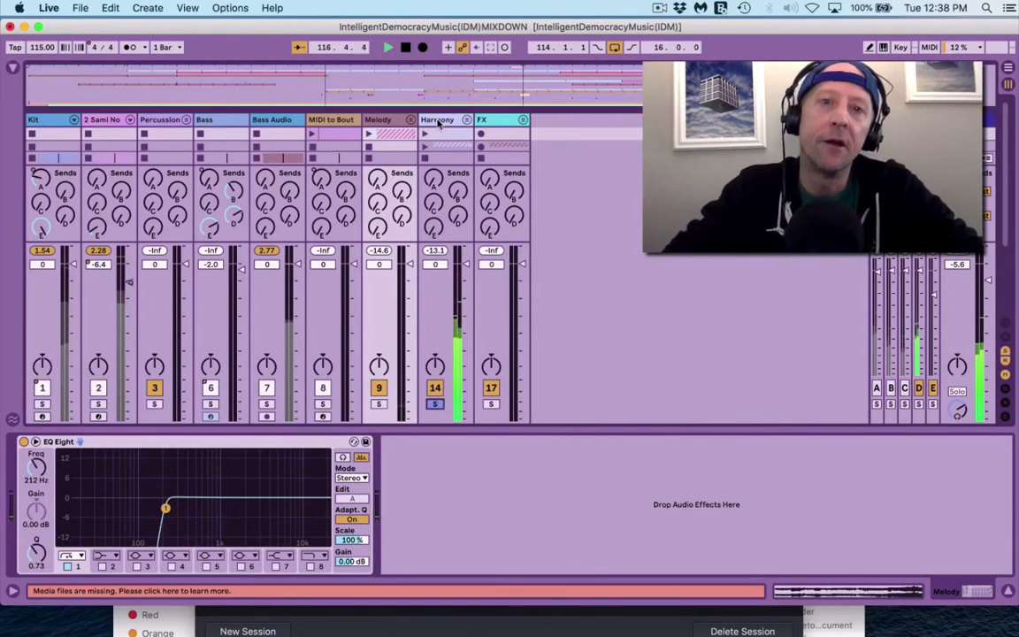
pyautogui.click(437, 121)
pyautogui.press('super+alt+b')
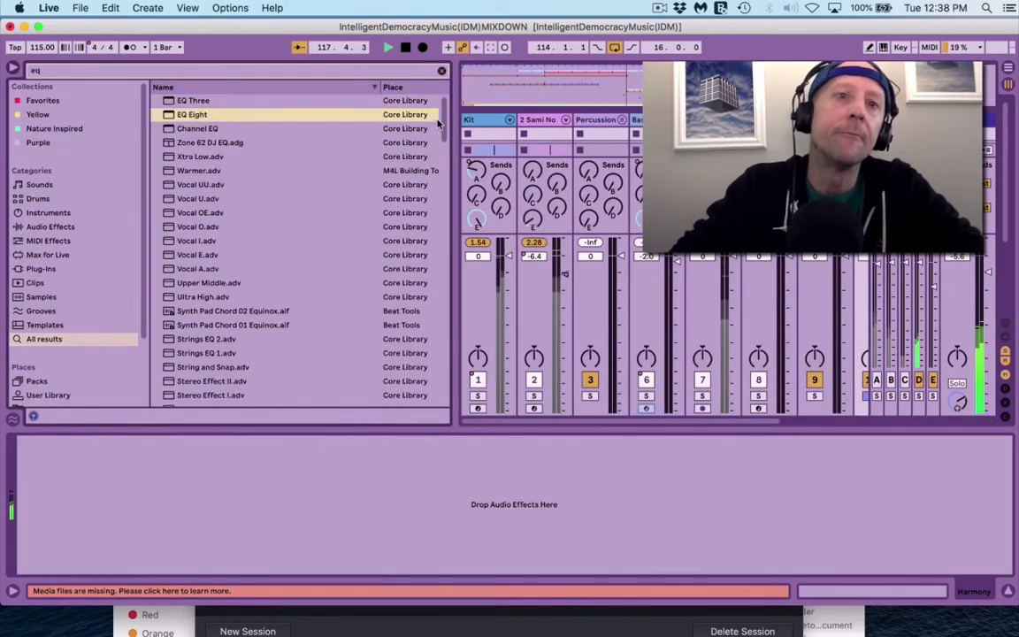
pyautogui.press('Return')
pyautogui.press('super+alt+b')
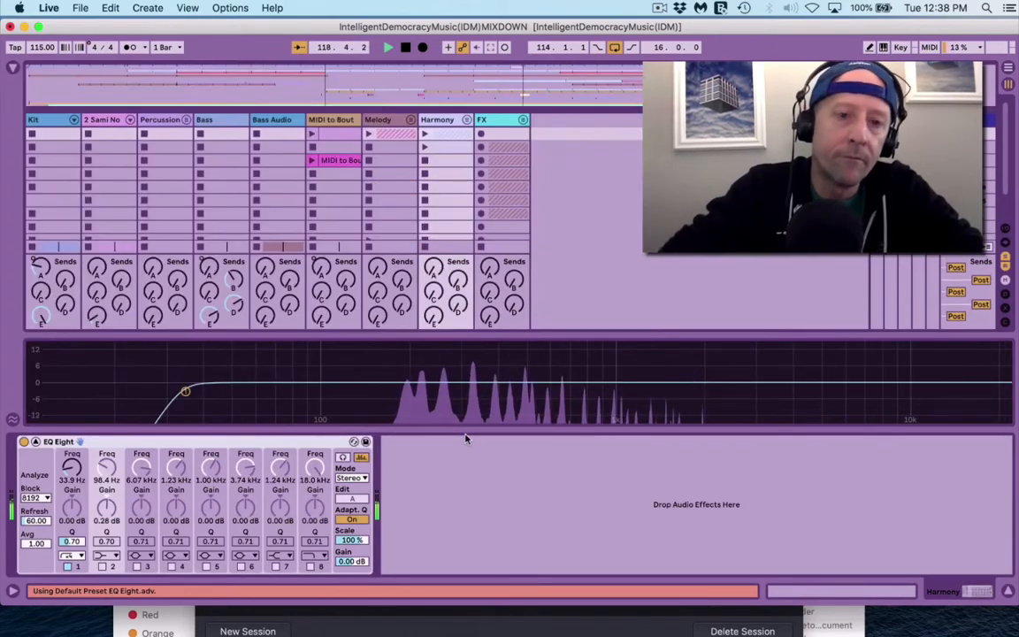
pyautogui.moveTo(186, 391); pyautogui.dragTo(375, 390)
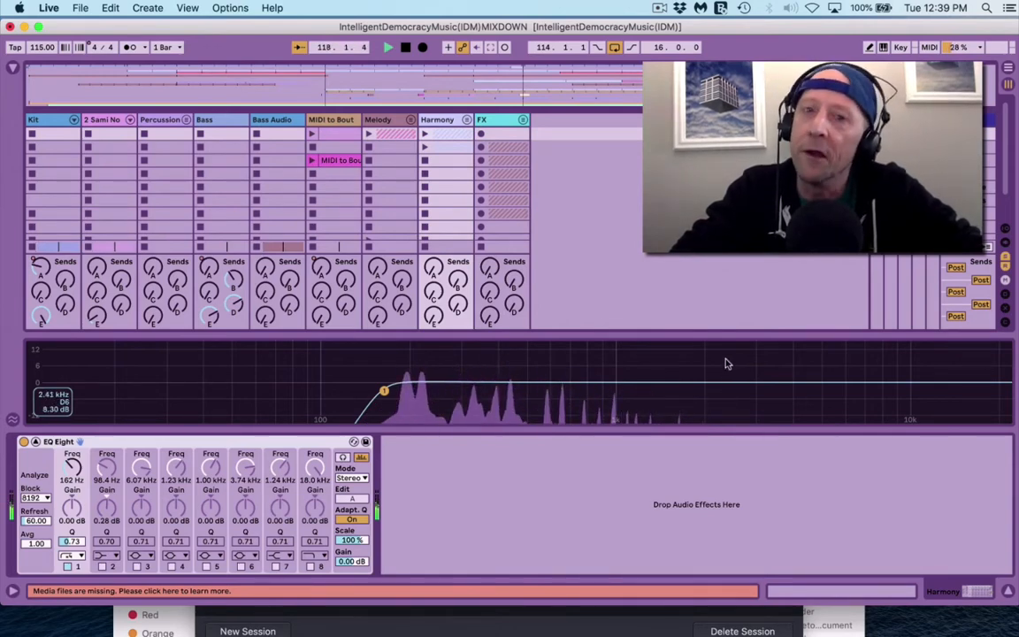
# Step: Solo the FX group and show its still-empty effects chain
pyautogui.press('super+alt+l')
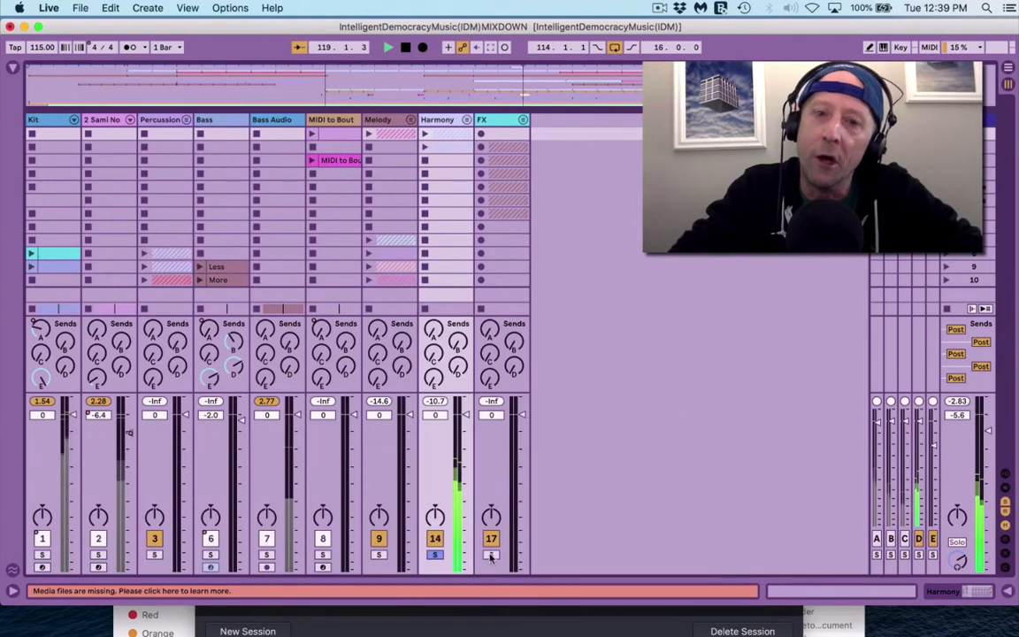
pyautogui.click(491, 555)
pyautogui.doubleClick(497, 122)
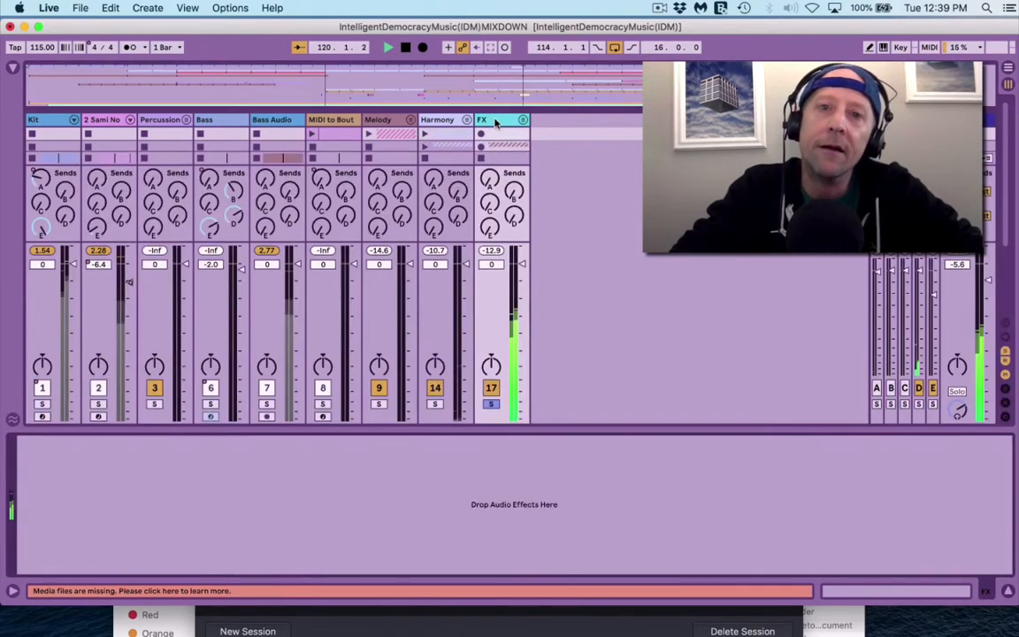
# Step: Load EQ Eight onto the FX group and raise its low cut to 169 Hz
pyautogui.press('super+alt+b')
pyautogui.press('super+f')
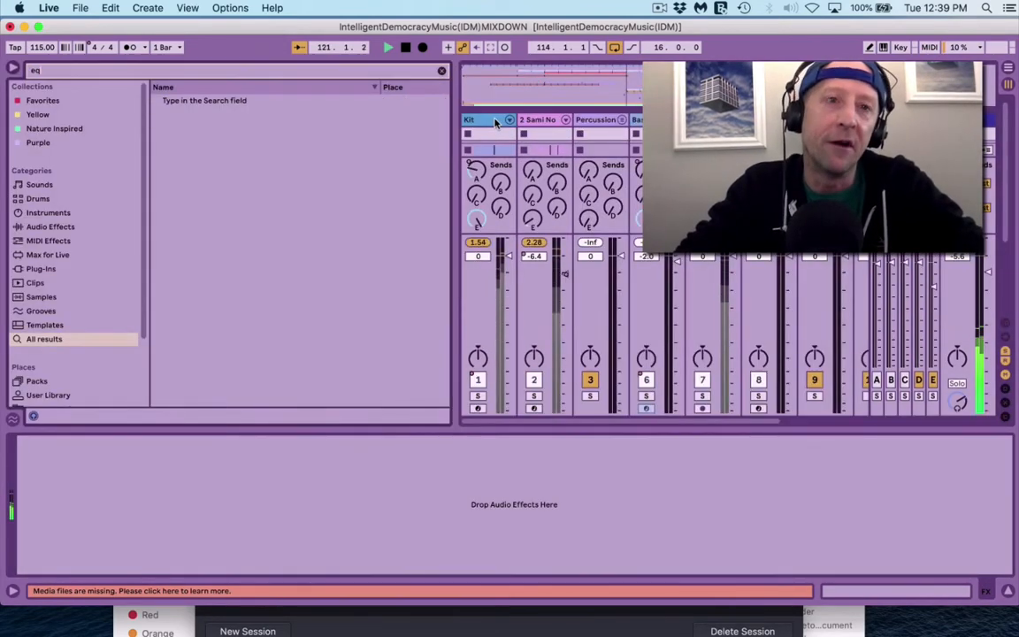
pyautogui.press('Down')
pyautogui.press('Down')
pyautogui.press('Return')
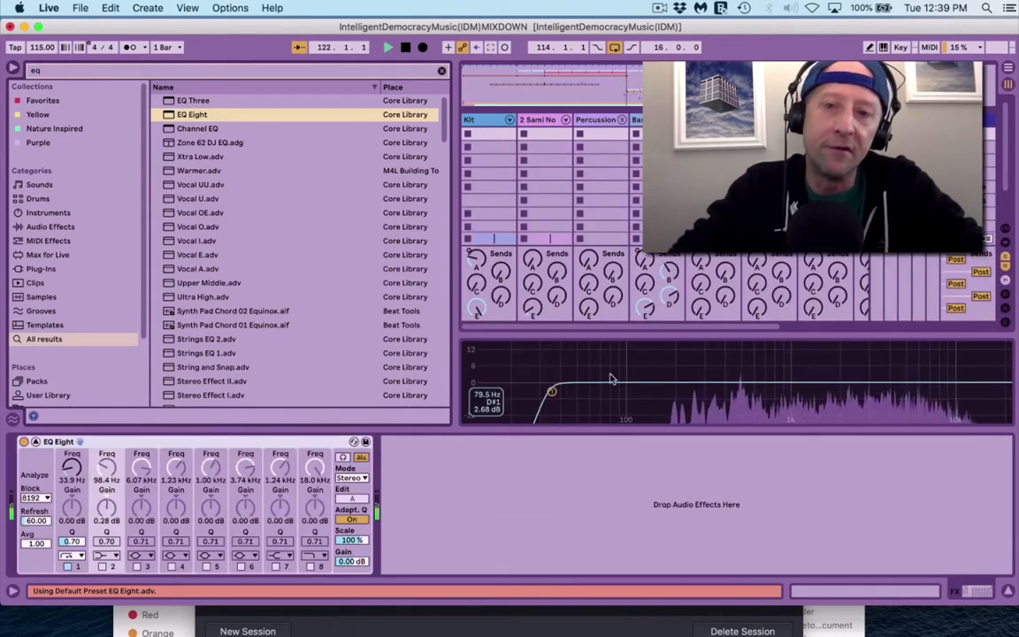
pyautogui.press('super+alt+b')
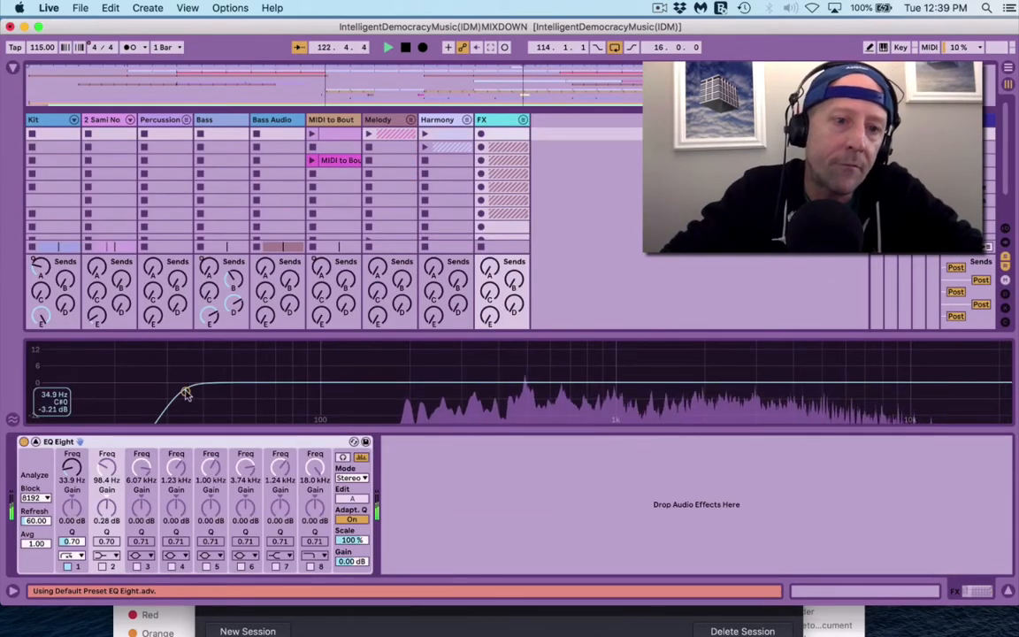
pyautogui.moveTo(185, 392); pyautogui.dragTo(389, 394)
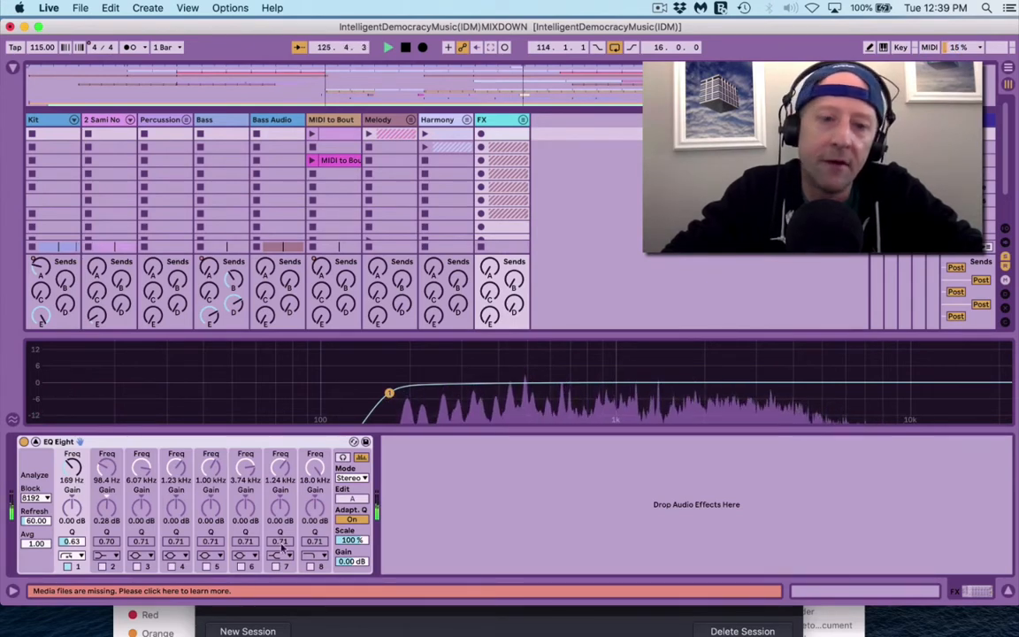
# Step: Enable band 6, sweep a boost to find harshness, then dip it about -4.09 dB near 2.34 kHz
pyautogui.click(242, 567)
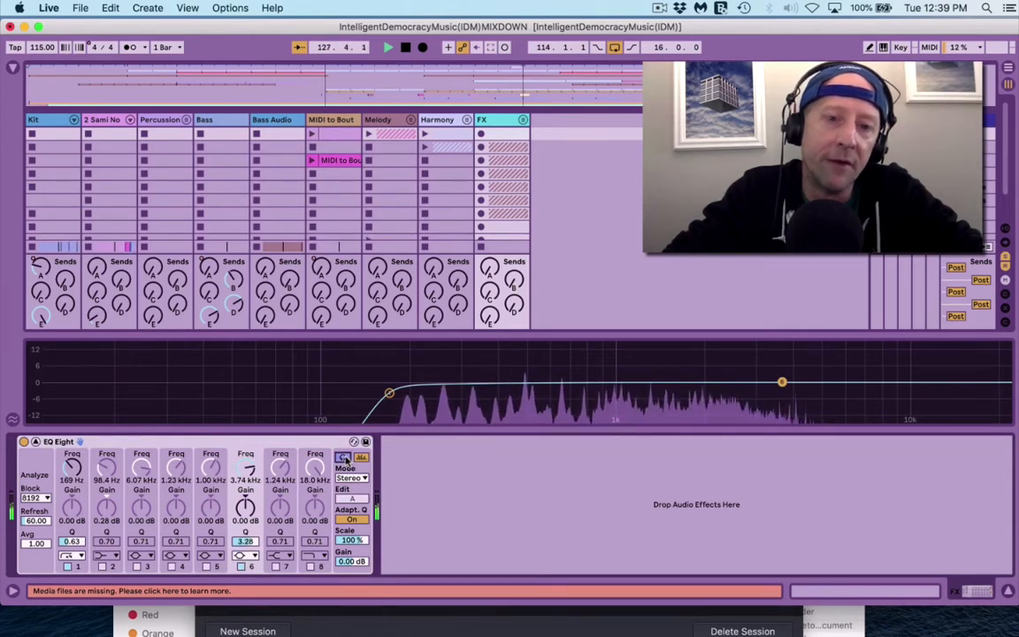
pyautogui.moveTo(780, 383); pyautogui.dragTo(779, 349)
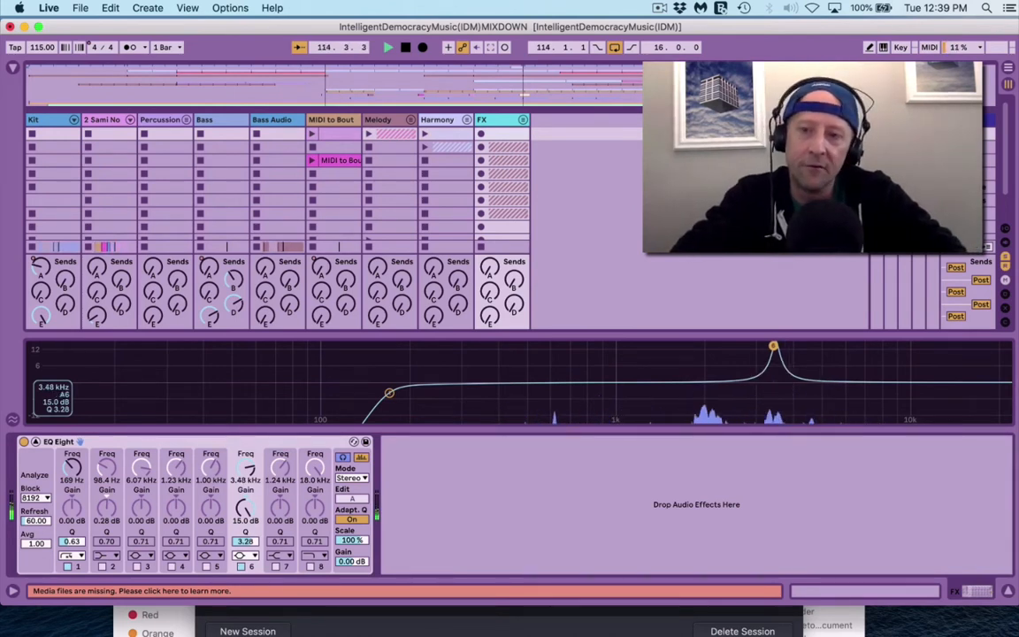
pyautogui.moveTo(774, 346); pyautogui.dragTo(717, 354)
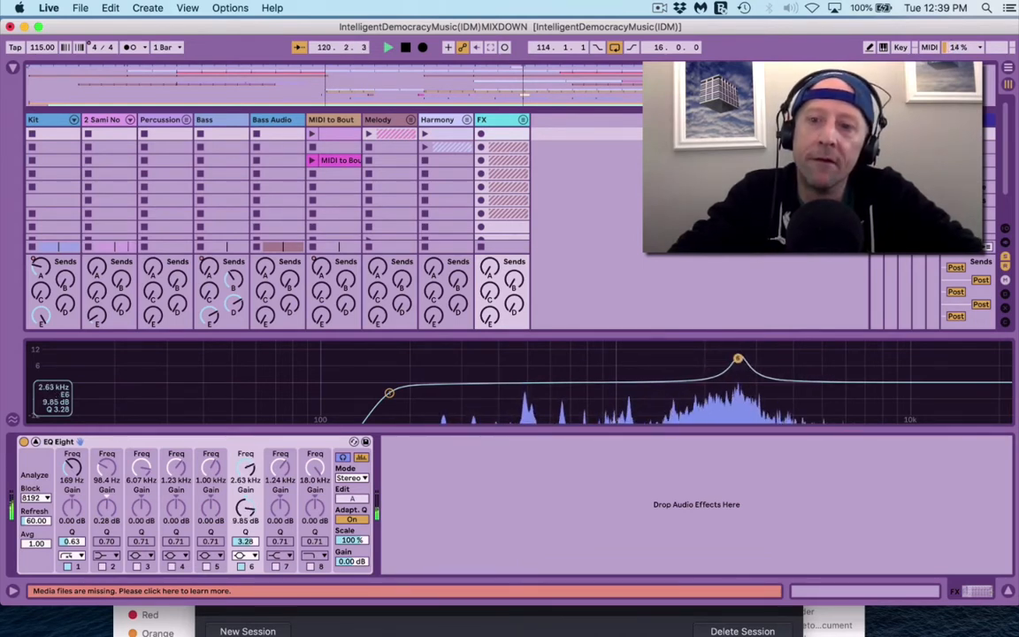
pyautogui.moveTo(738, 359); pyautogui.dragTo(722, 388)
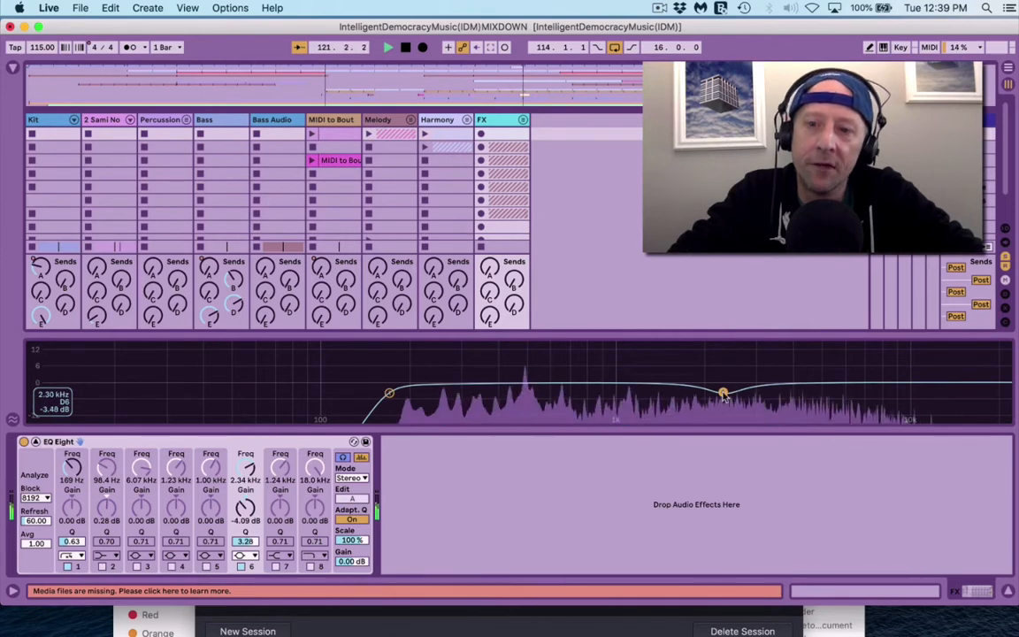
# Step: Enable band 5 and shape it into a narrow bell cut: -6.90 dB at 3.60 kHz, Q 18.0
pyautogui.click(206, 566)
pyautogui.moveTo(210, 469); pyautogui.dragTo(210, 442)
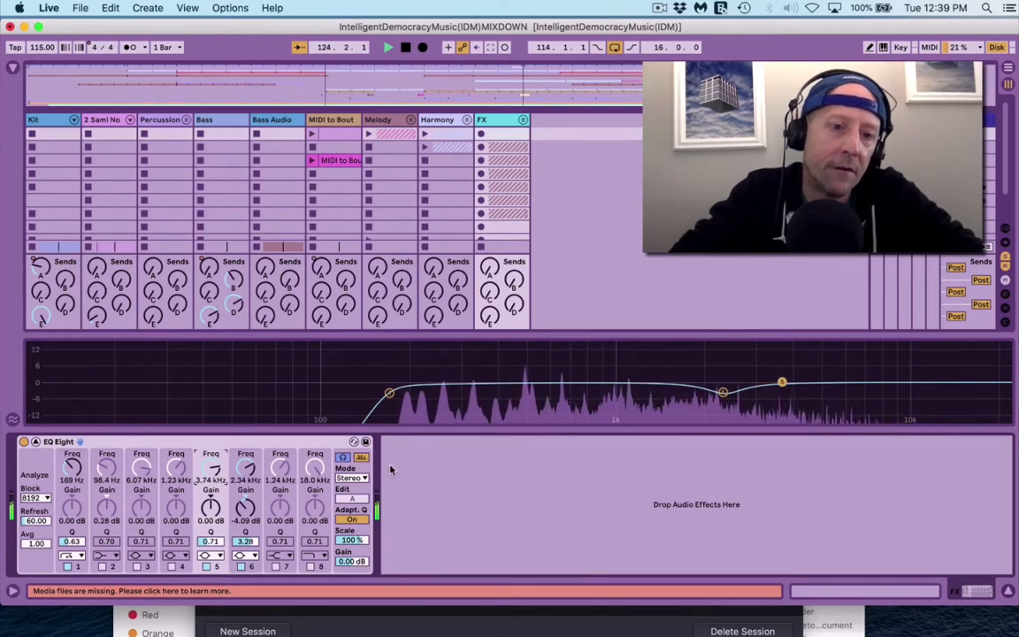
pyautogui.moveTo(211, 540); pyautogui.dragTo(211, 495)
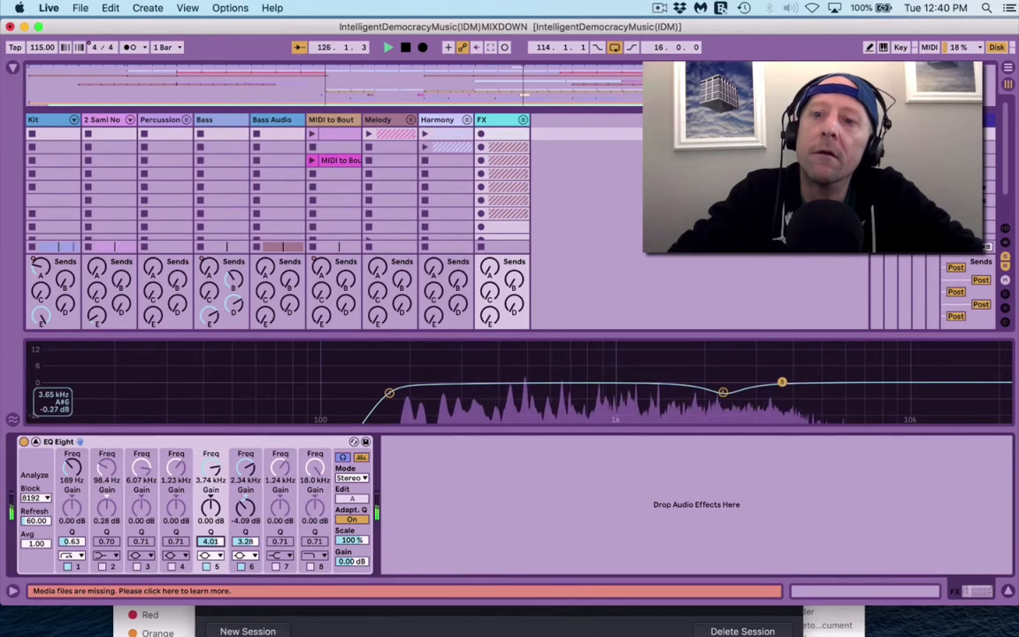
pyautogui.moveTo(782, 382)
pyautogui.mouseDown()
pyautogui.moveTo(778, 350)
pyautogui.moveTo(777, 400)
pyautogui.mouseUp()
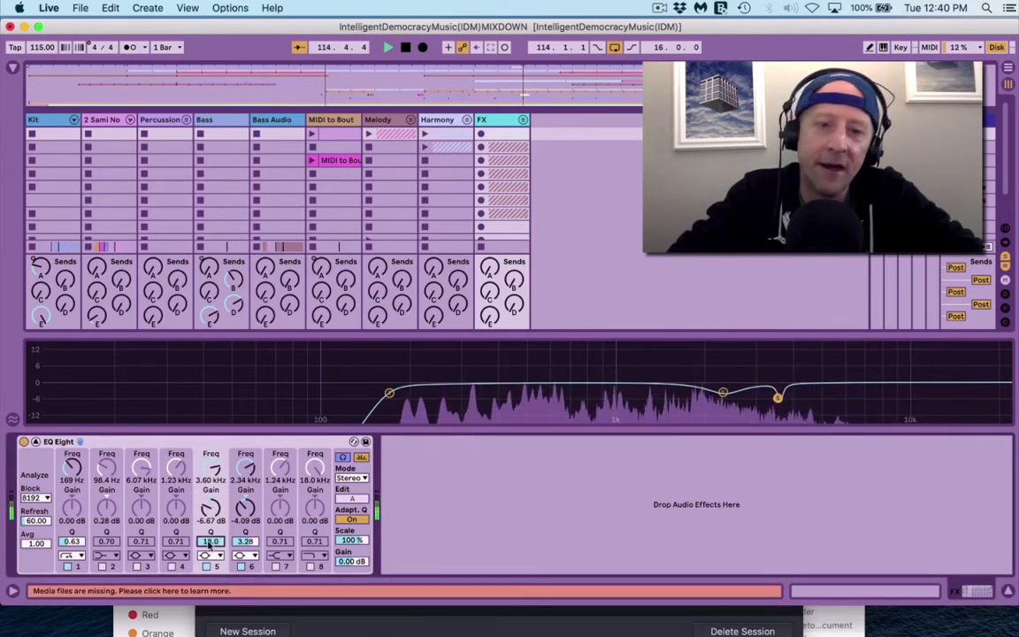
pyautogui.click(211, 556)
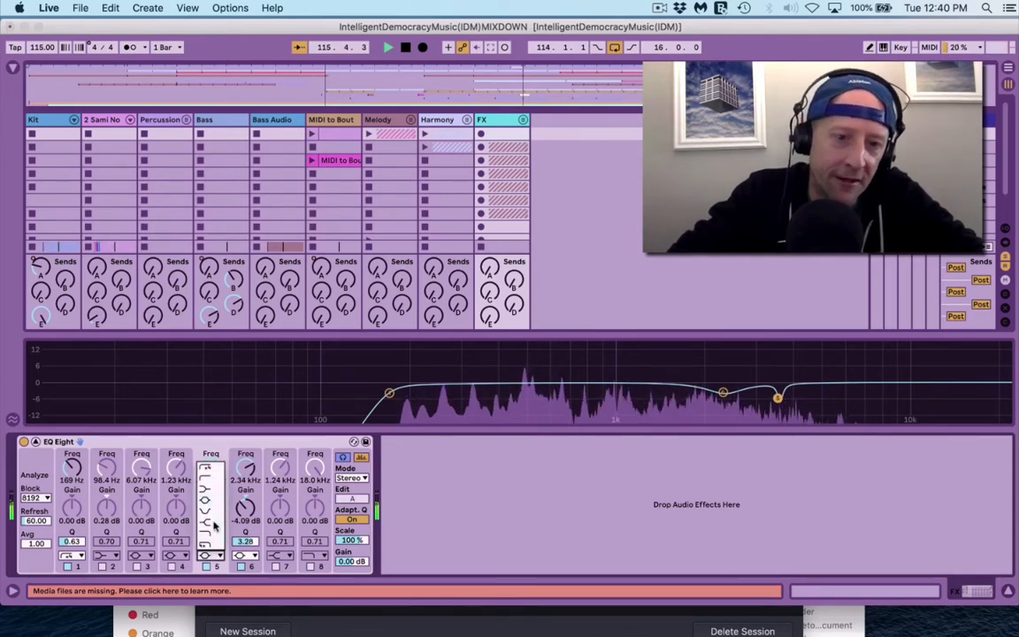
pyautogui.click(210, 513)
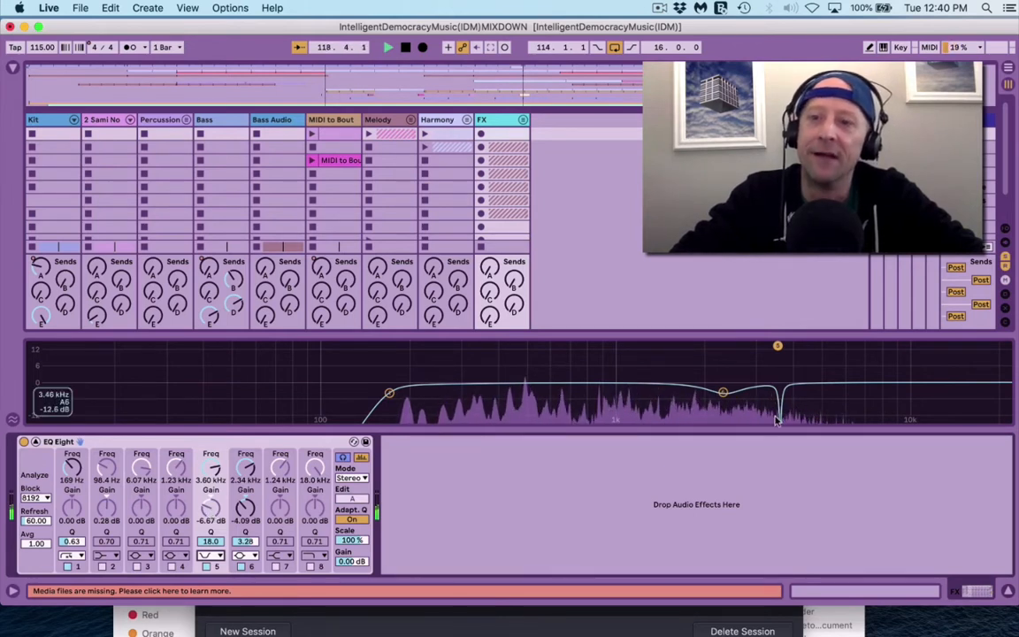
pyautogui.click(211, 555)
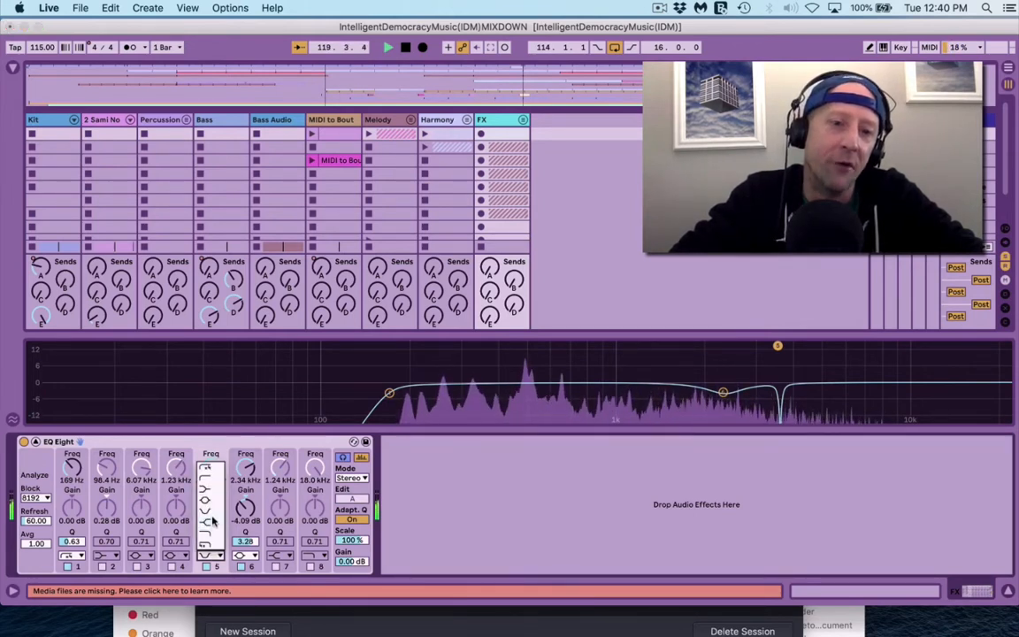
pyautogui.click(209, 502)
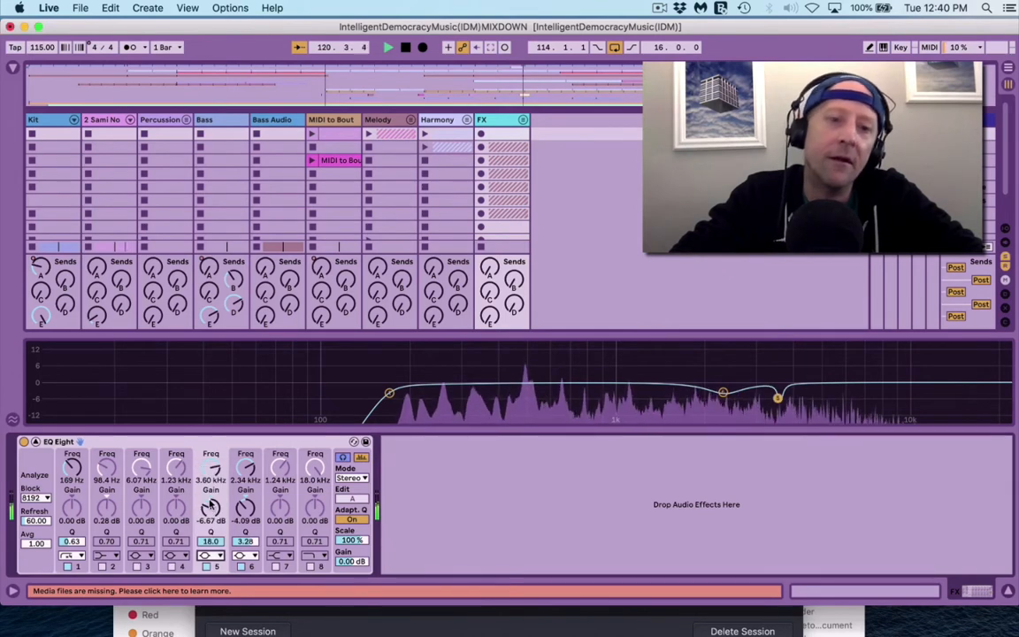
pyautogui.moveTo(209, 507); pyautogui.dragTo(210, 505)
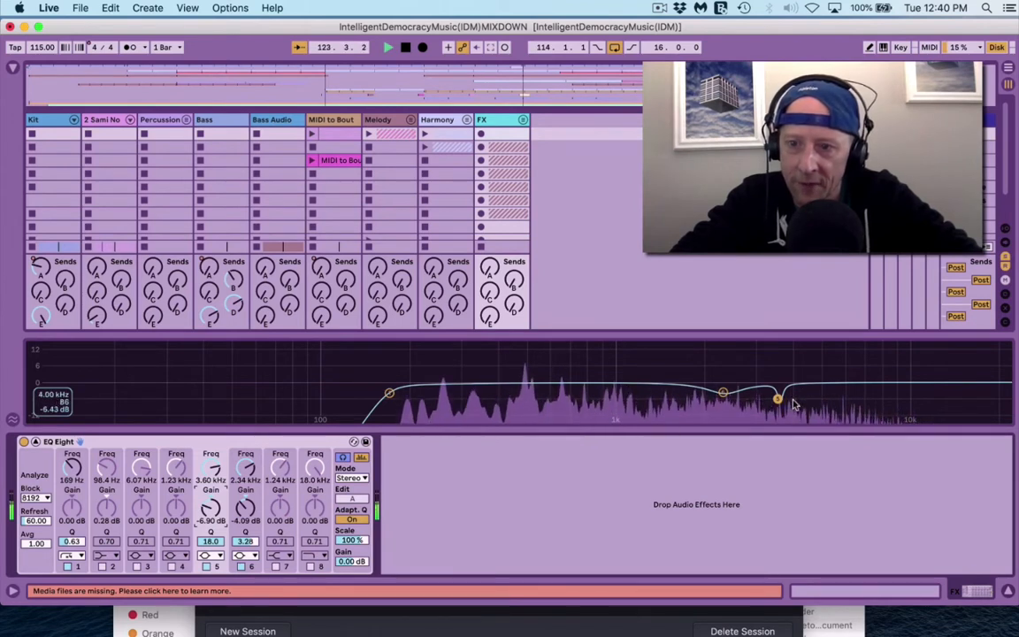
# Step: Enable band 4 for a -6.52 dB cut at 4.27 kHz (Q 4.35), then stop playback
pyautogui.click(171, 566)
pyautogui.moveTo(641, 382); pyautogui.dragTo(788, 358)
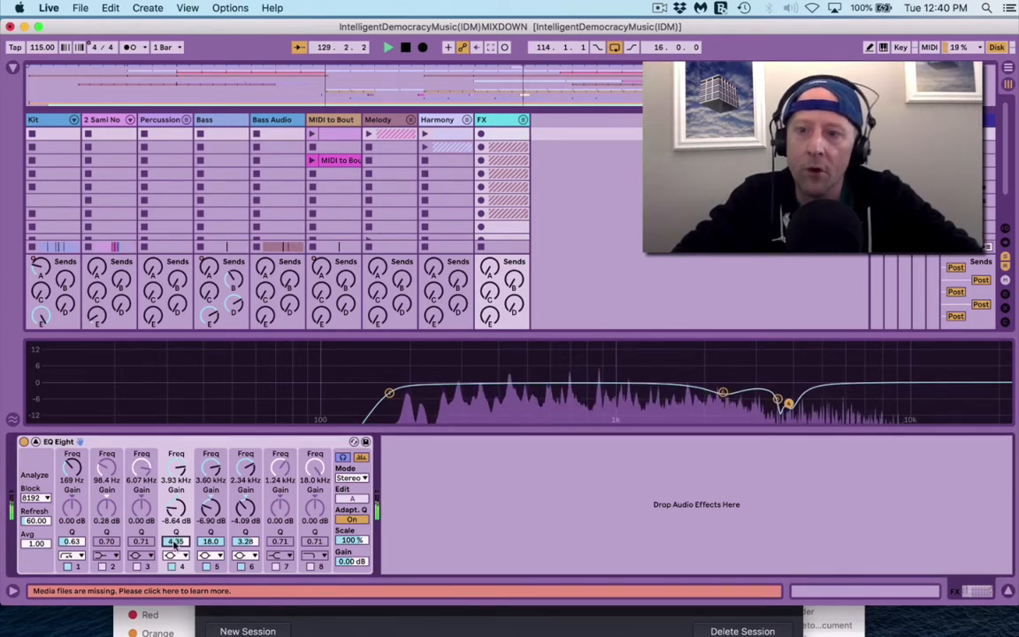
pyautogui.moveTo(788, 402)
pyautogui.mouseDown()
pyautogui.moveTo(806, 403)
pyautogui.moveTo(799, 398)
pyautogui.mouseUp()
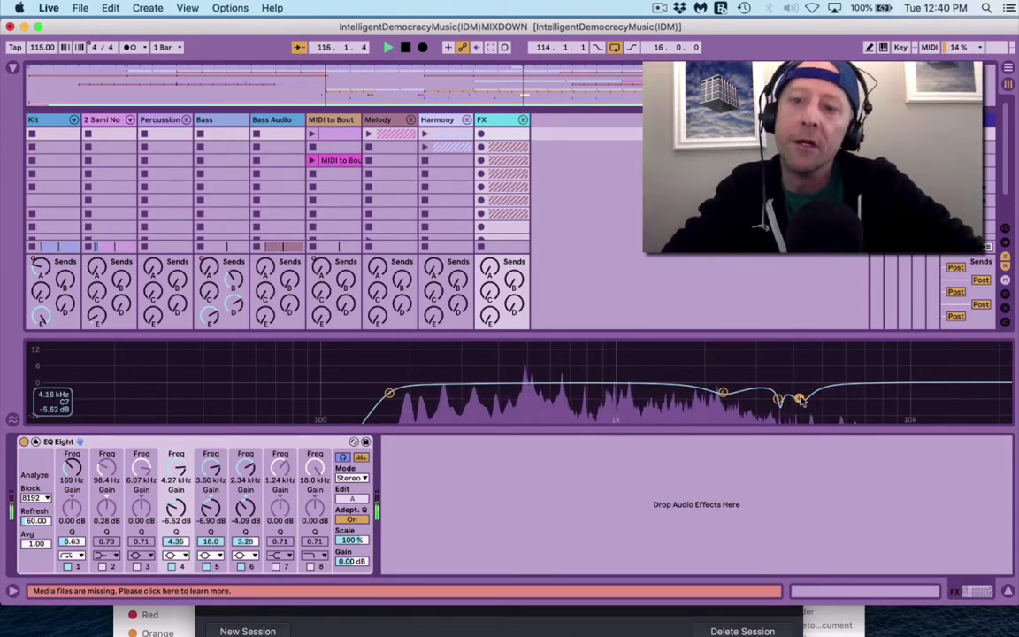
pyautogui.press('space')
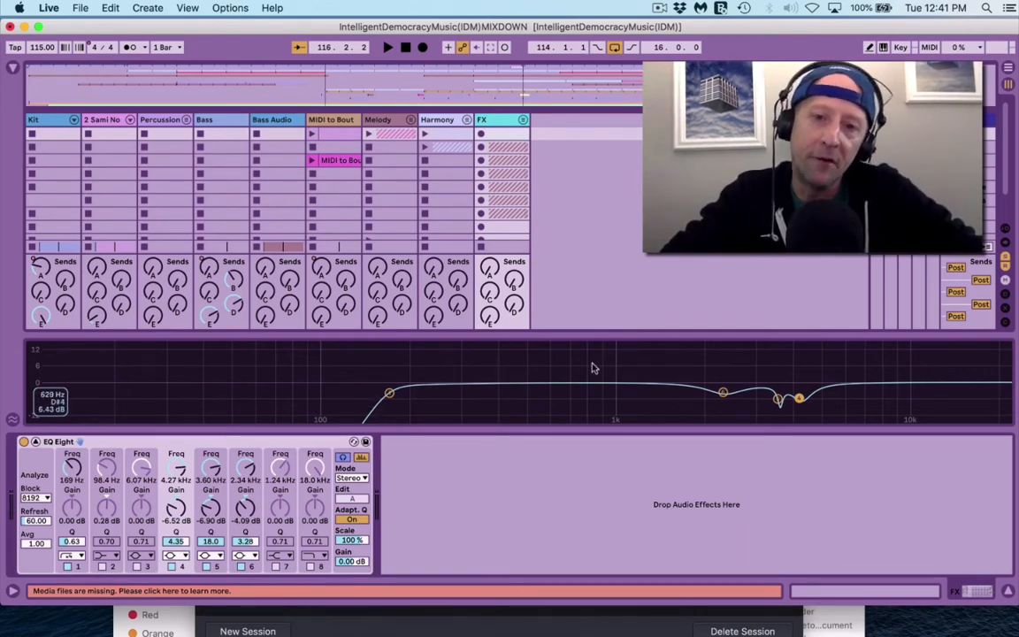
# Step: Collapse the EQ display, unsolo track 17, and unfold then refold the FX group
pyautogui.doubleClick(678, 360)
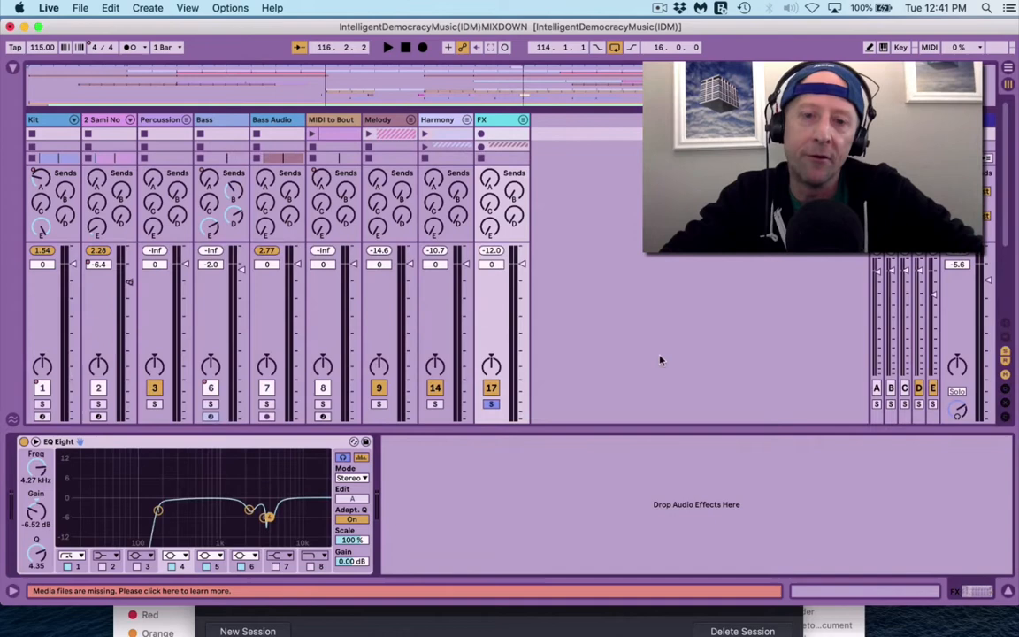
pyautogui.click(493, 404)
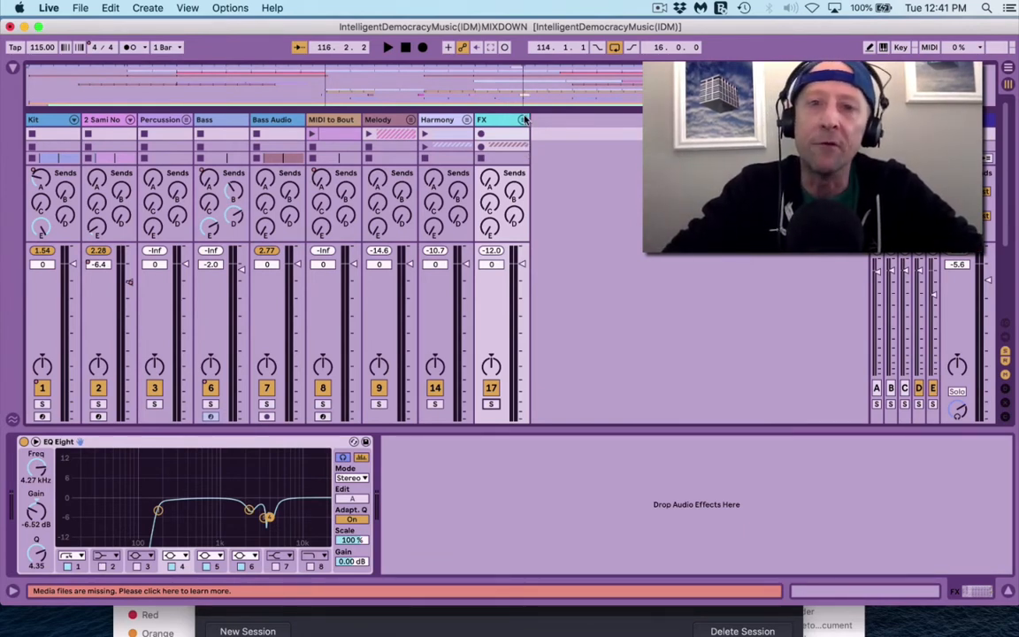
pyautogui.click(523, 119)
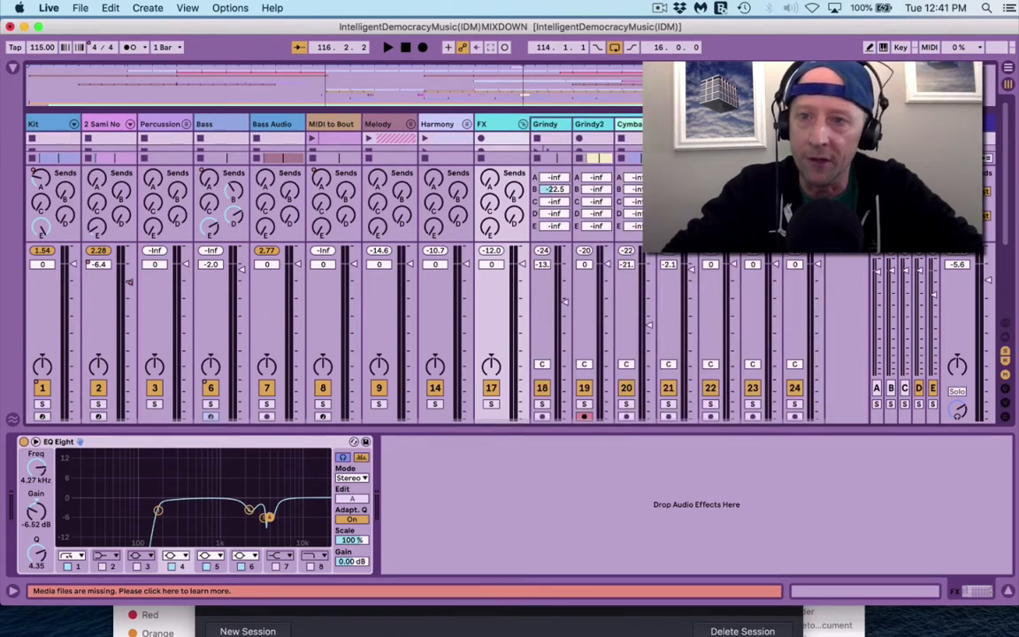
pyautogui.click(523, 124)
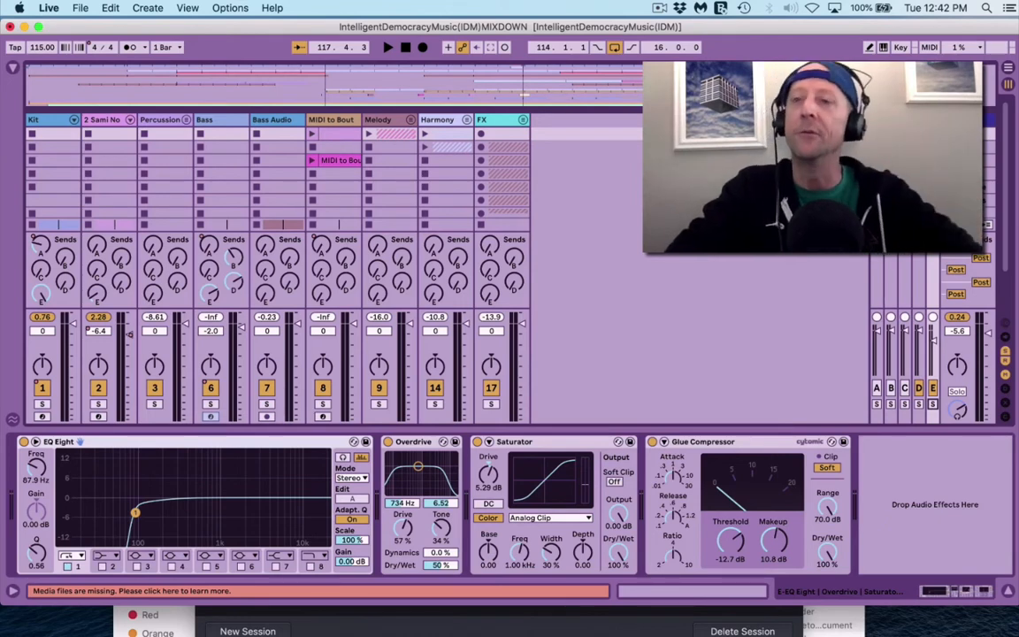
# Step: Expand the Master track's Spectrum analyzer, play briefly to read it, then resize it to reveal the mixer
pyautogui.click(972, 371)
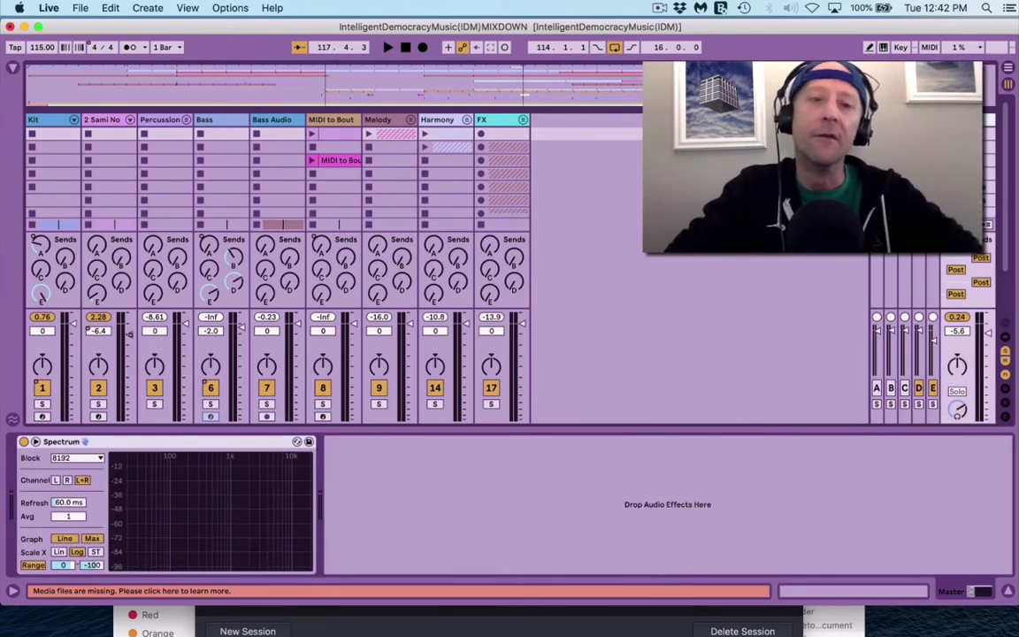
pyautogui.doubleClick(243, 462)
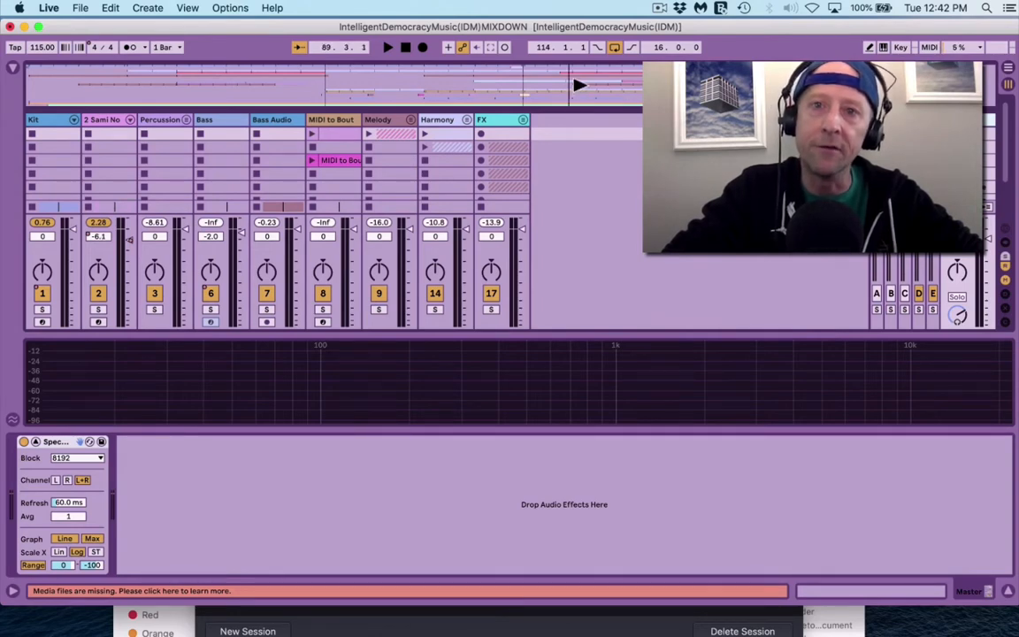
pyautogui.press('space')
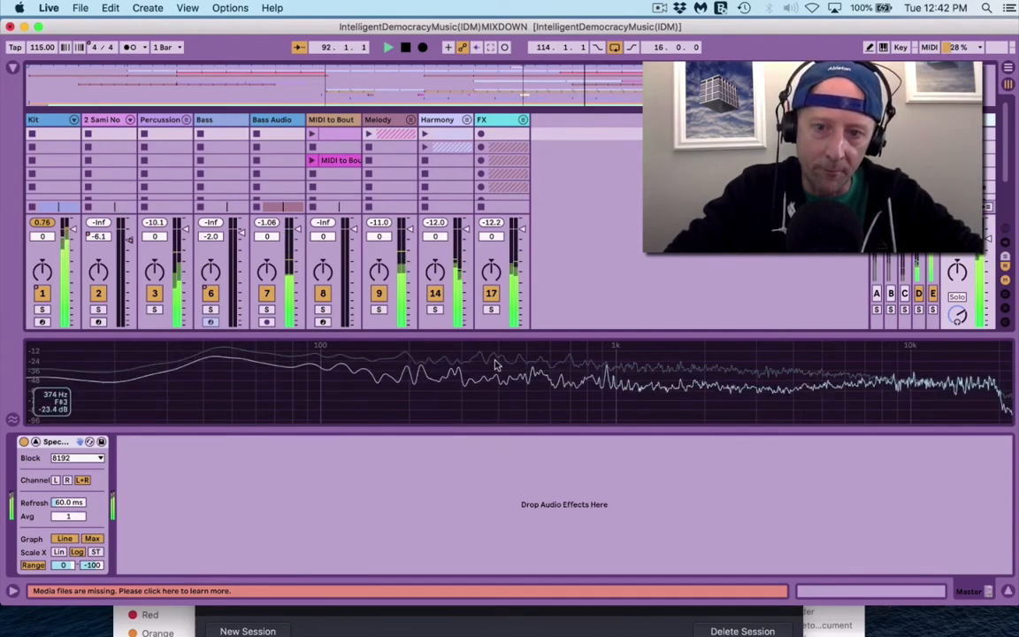
pyautogui.press('space')
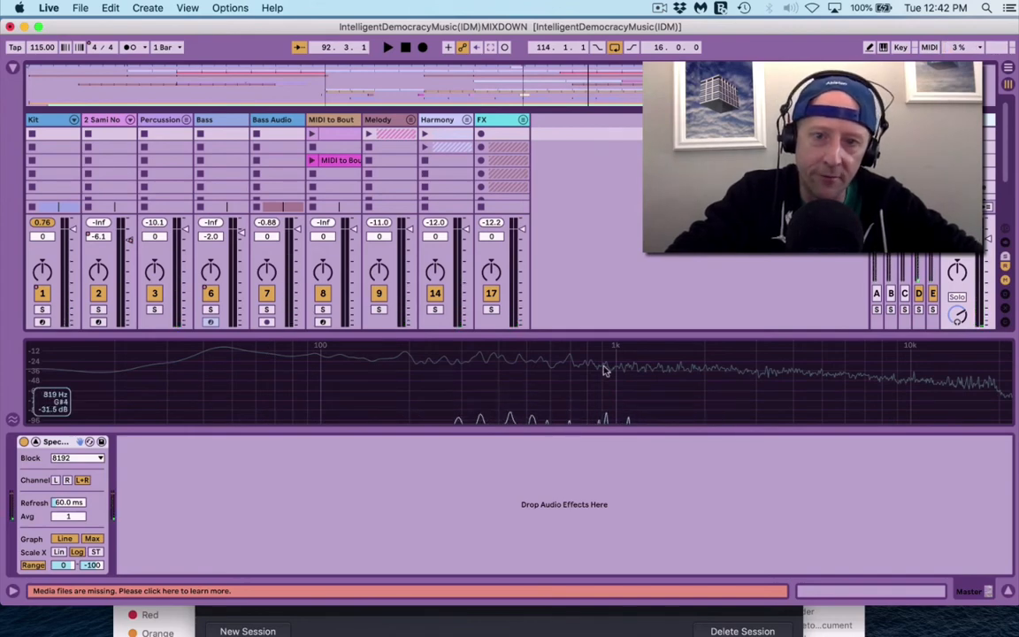
pyautogui.moveTo(555, 334); pyautogui.dragTo(554, 152)
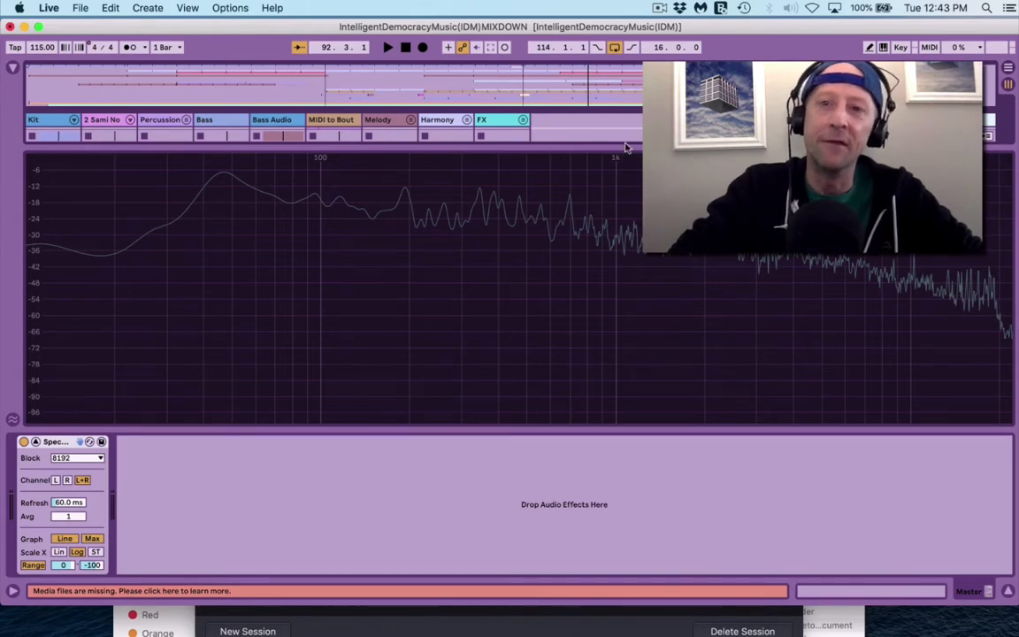
pyautogui.moveTo(623, 147); pyautogui.dragTo(621, 391)
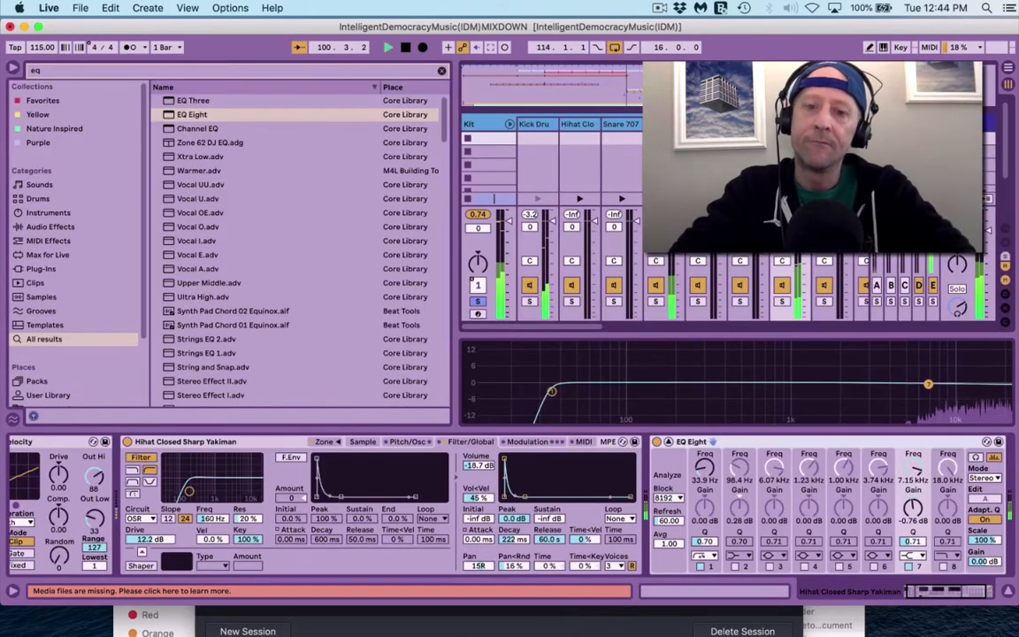
# Step: Solo the closed hi-hat and cut its EQ Eight band 7 by -8.64 dB at 14.3 kHz
pyautogui.hscroll(3, 811, 524)
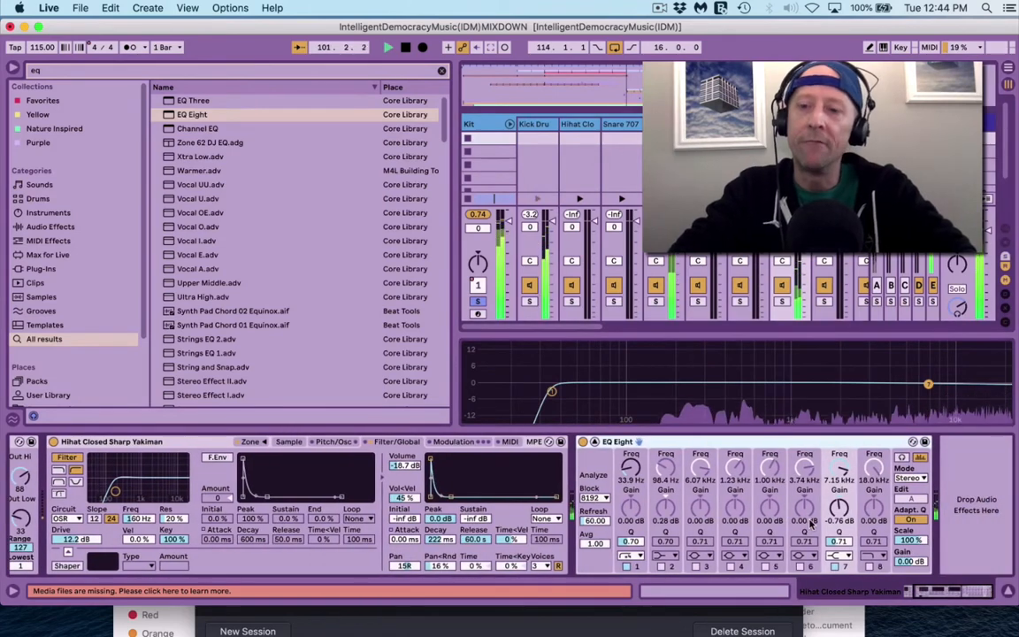
pyautogui.click(783, 302)
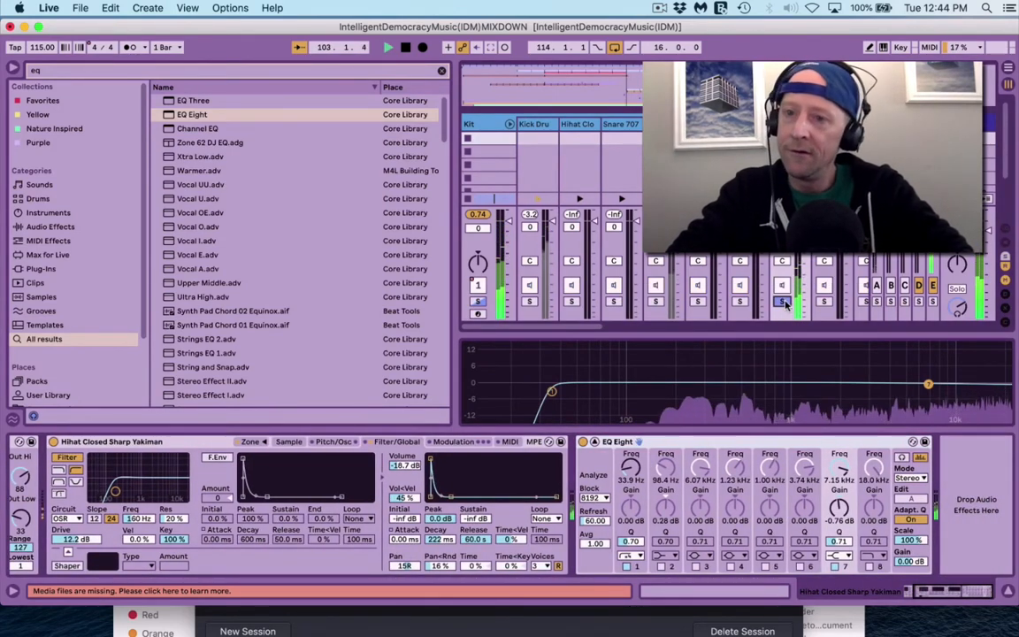
pyautogui.moveTo(928, 384); pyautogui.dragTo(980, 398)
# Step: Hide the browser, unsolo the hi-hat, and show the Master track's Spectrum again
pyautogui.press('super+alt+b')
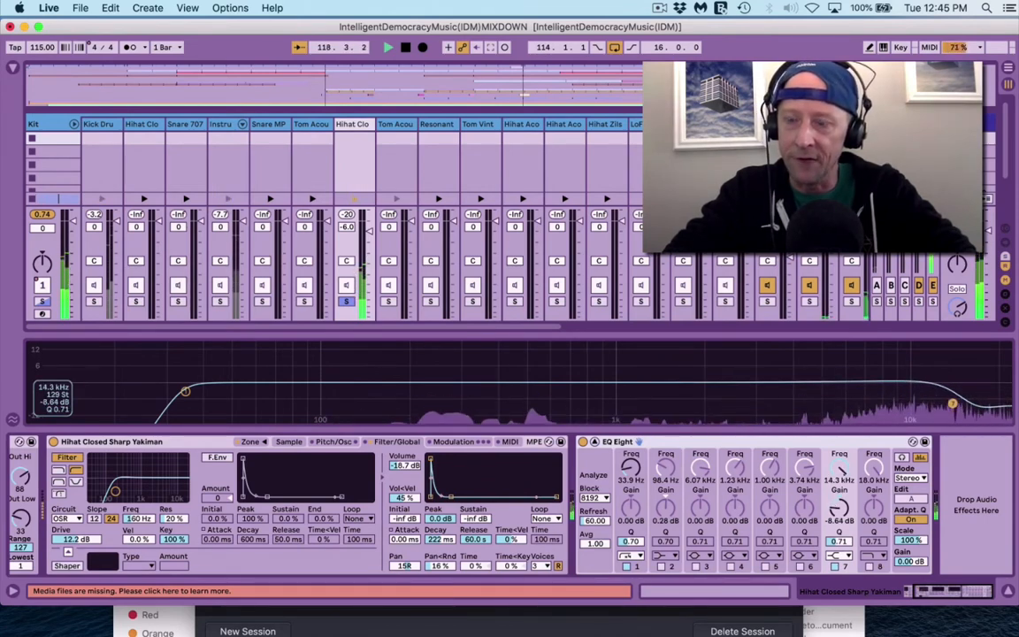
pyautogui.click(345, 302)
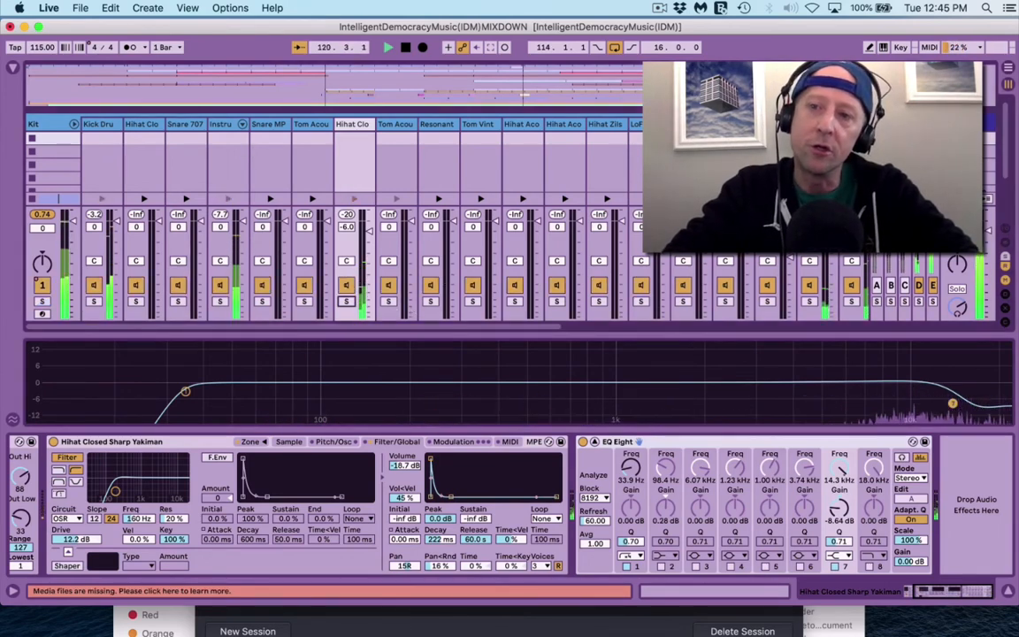
pyautogui.click(960, 125)
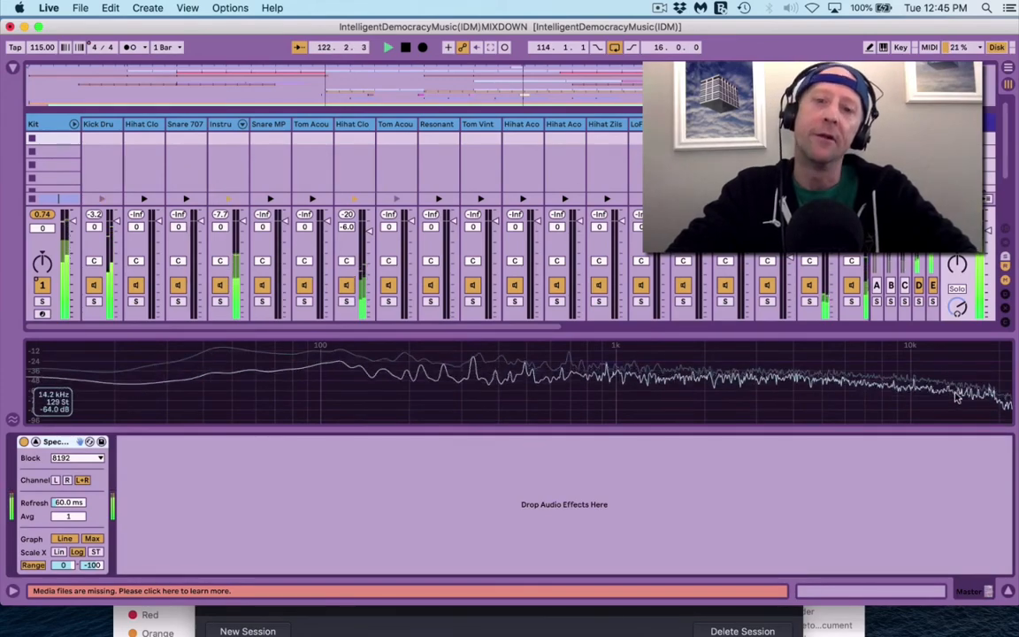
# Step: Enlarge the master Spectrum display and stop playback
pyautogui.moveTo(833, 335); pyautogui.dragTo(833, 225)
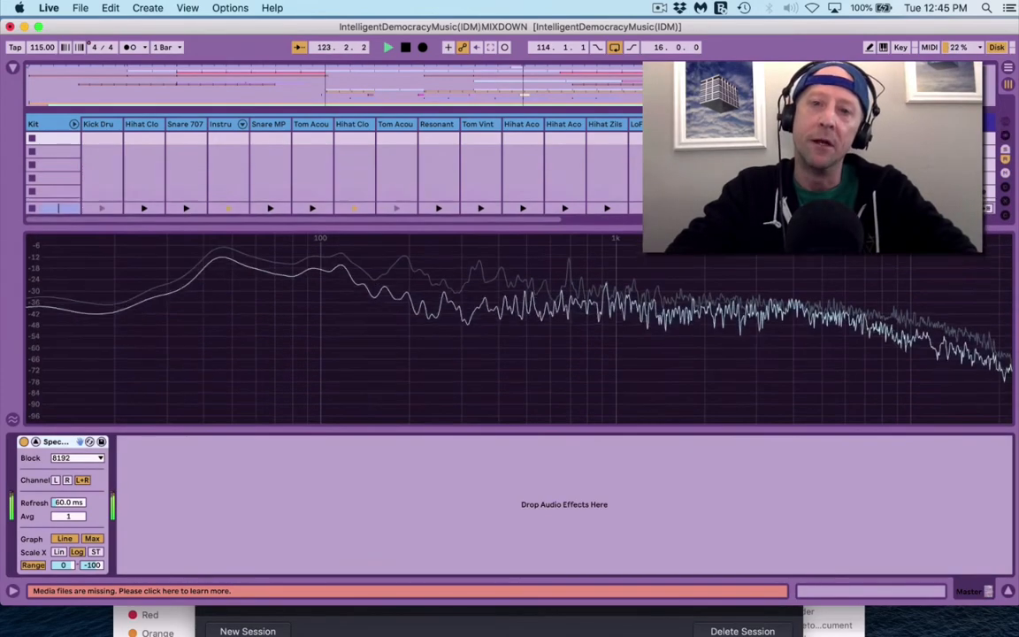
pyautogui.press('space')
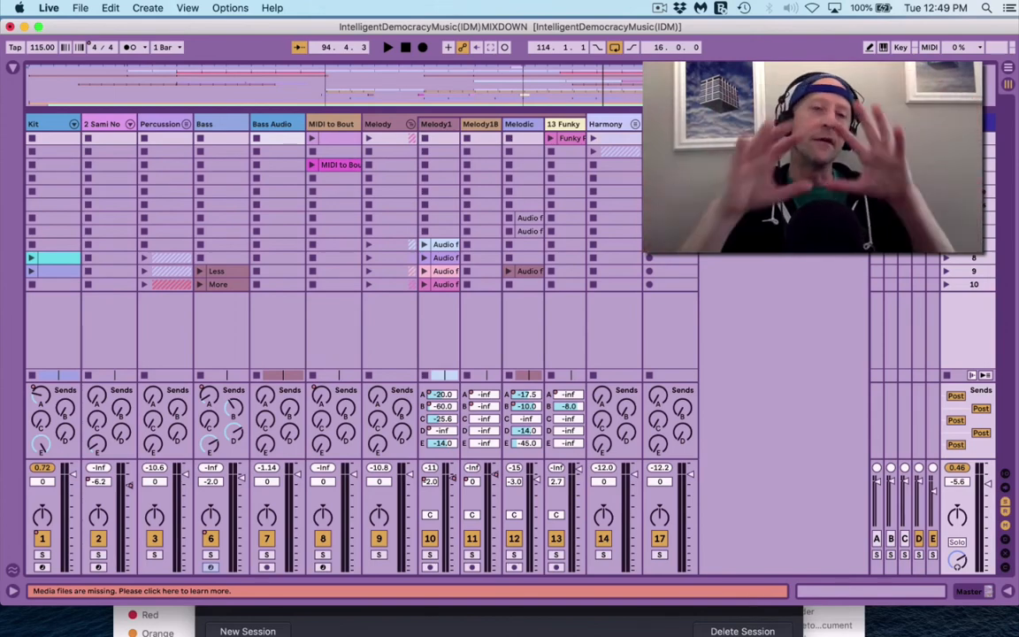
# Step: Open the master Spectrum's enlarged view, then shrink it so the mixer shows above it
pyautogui.press('super+alt+l')
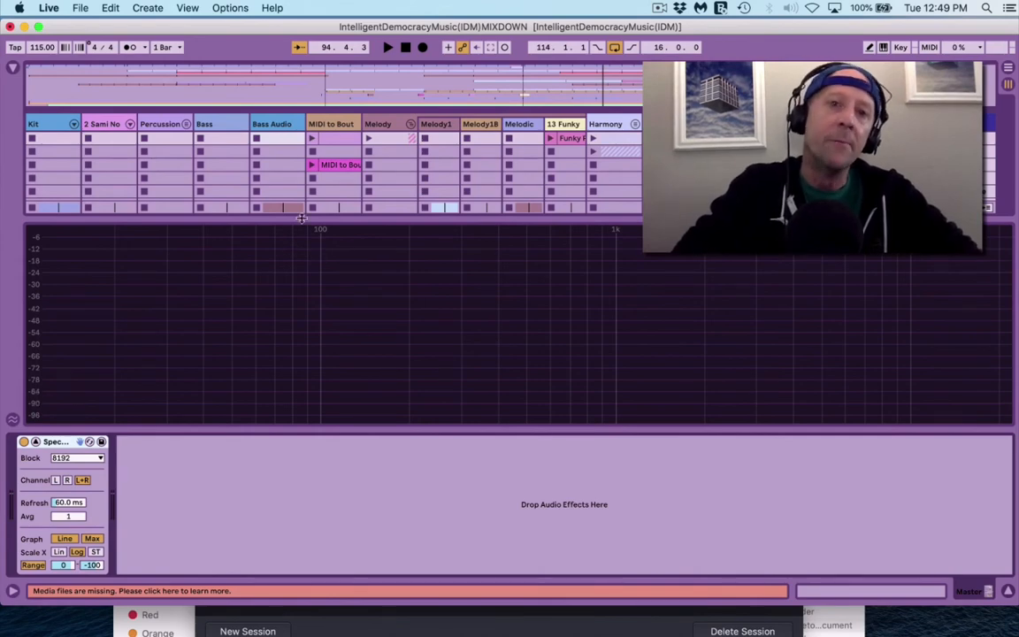
pyautogui.moveTo(301, 219); pyautogui.dragTo(265, 425)
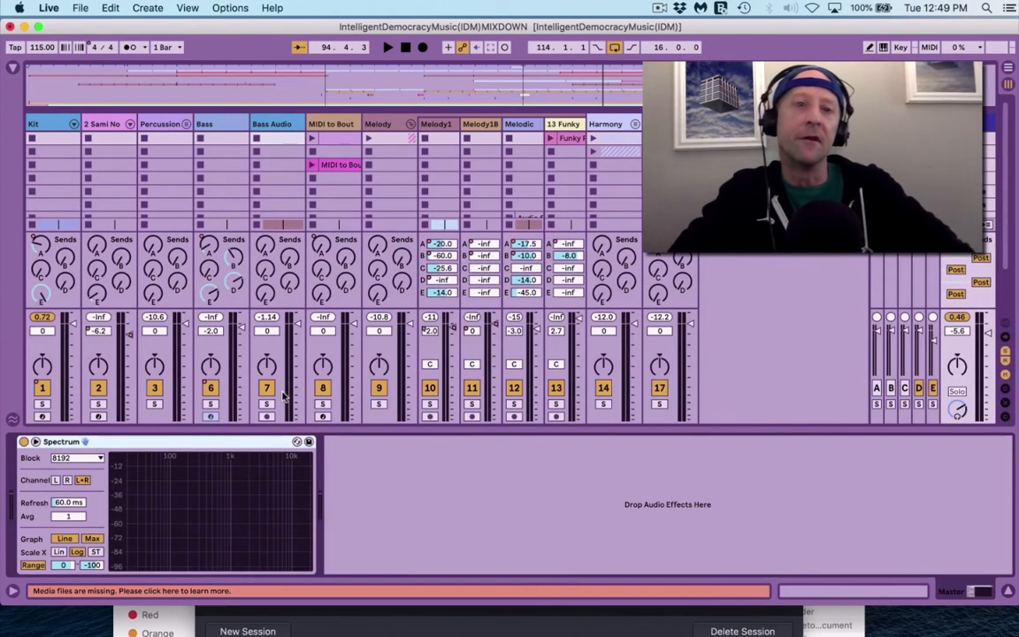